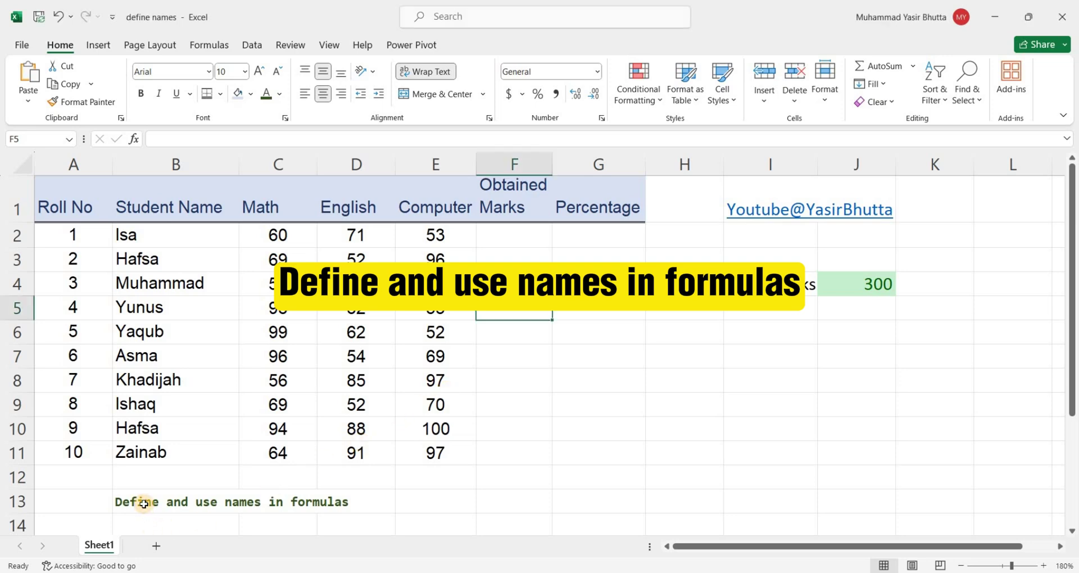
# Test a =J4 reference in J6 showing 300, then clear it from J6.
pyautogui.click(144, 504)
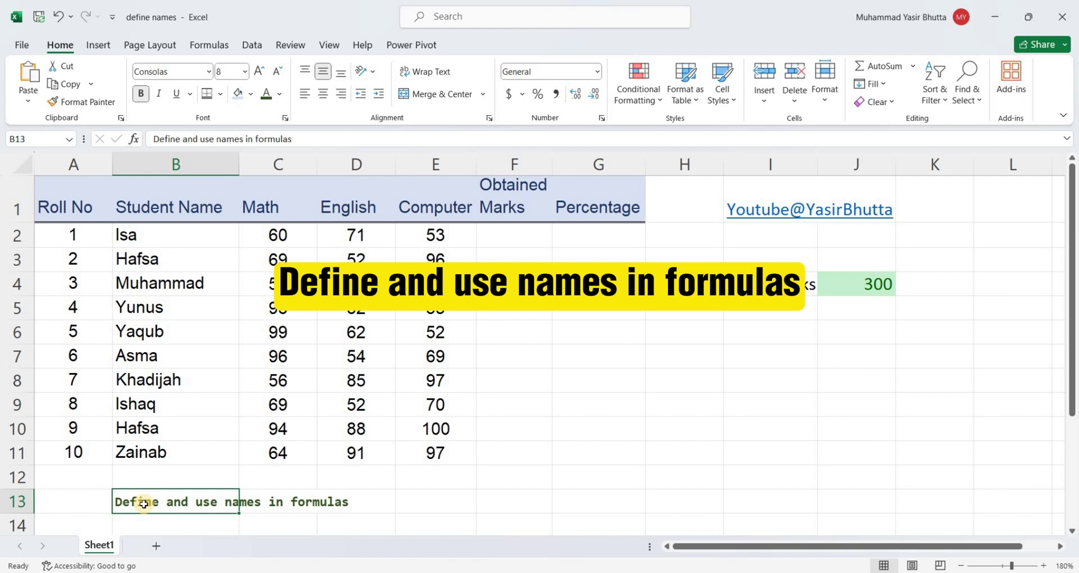
pyautogui.click(845, 290)
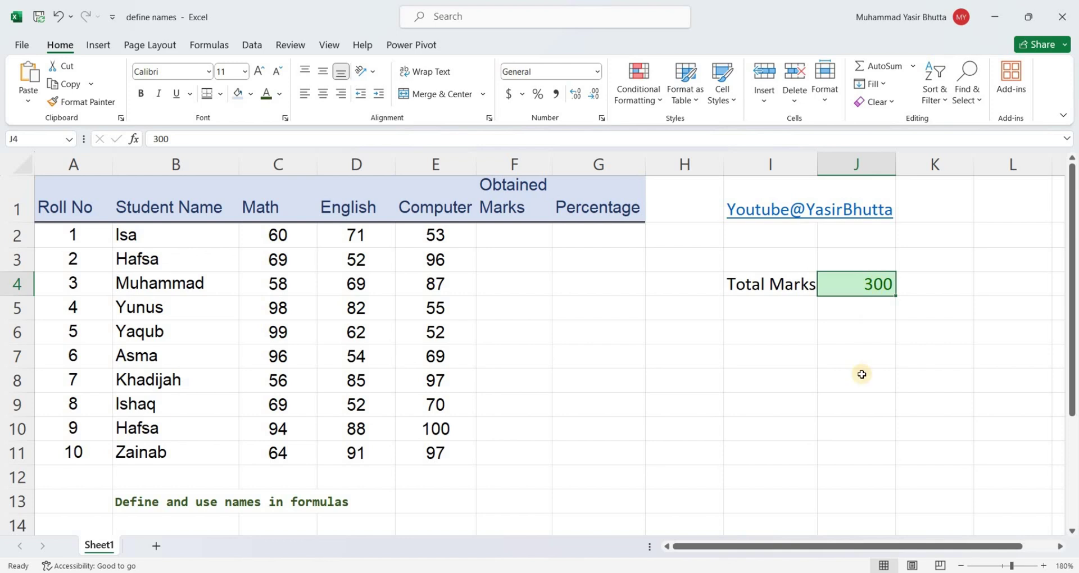
pyautogui.click(844, 333)
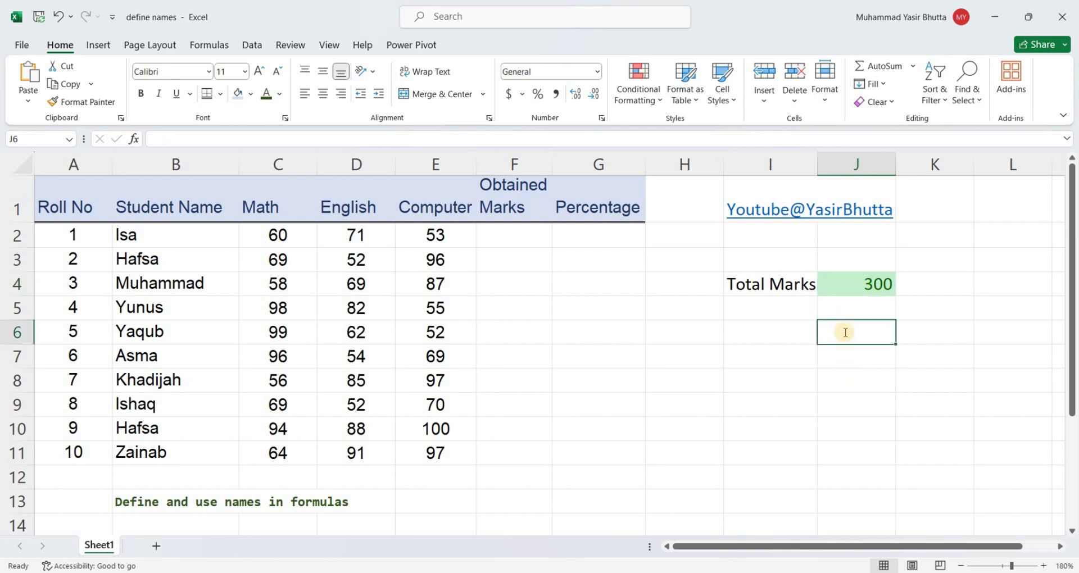
pyautogui.write('=j4')
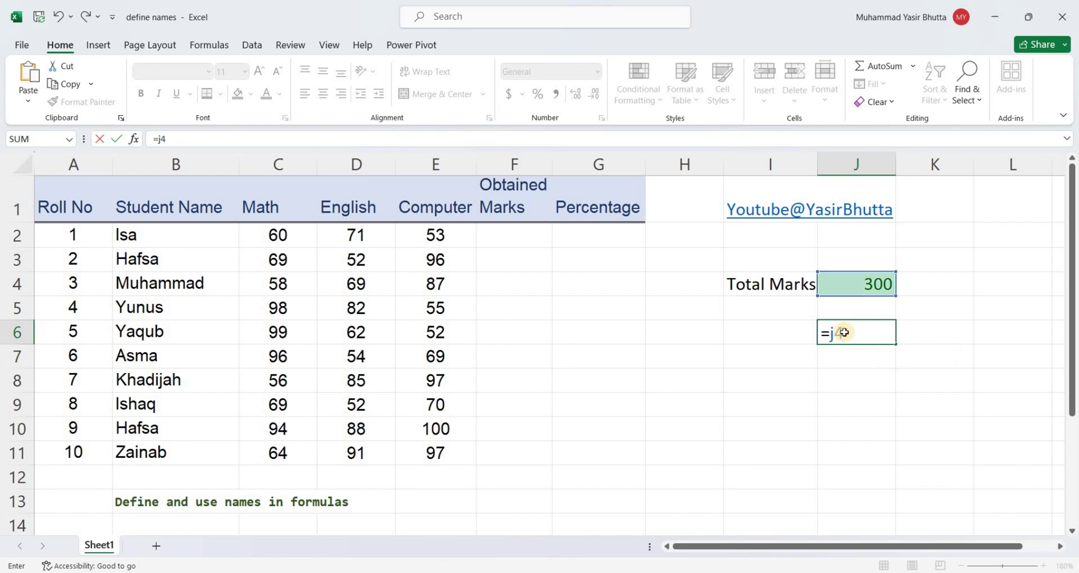
pyautogui.press('Return')
pyautogui.click(844, 332)
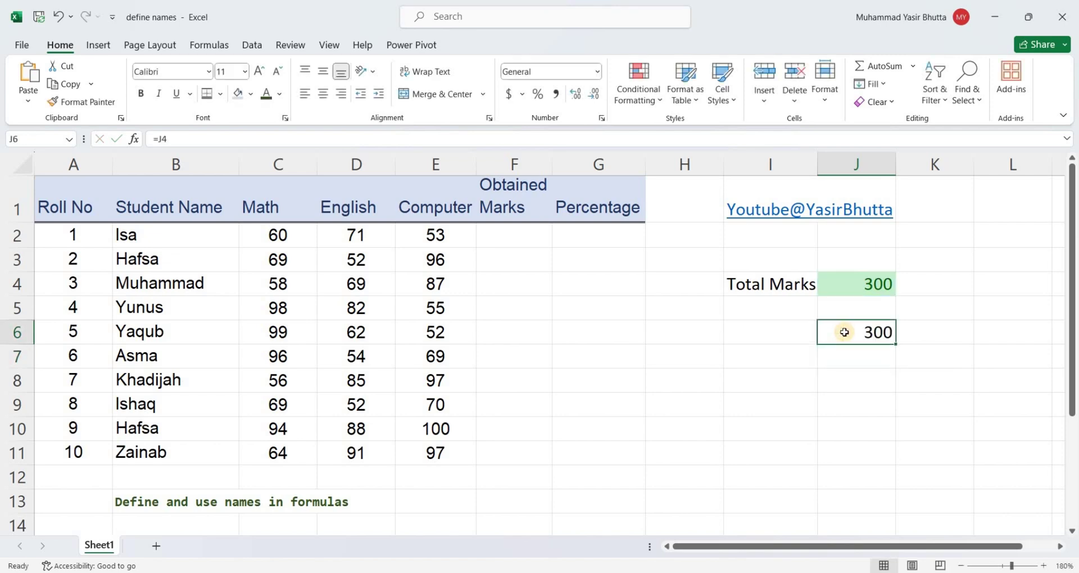
pyautogui.press('Delete')
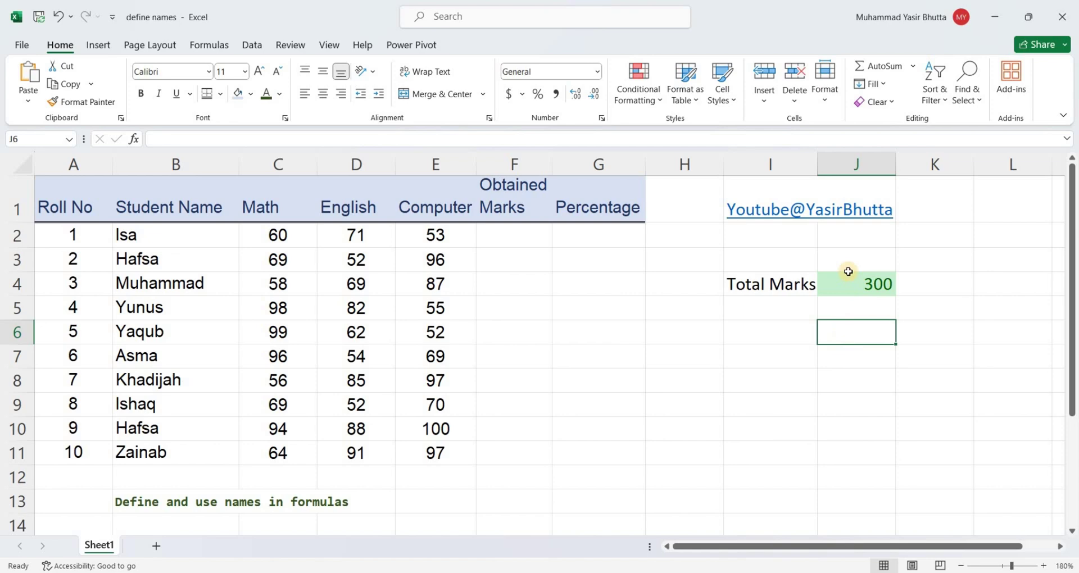
# Name cell J4 total_marks using the Name Box.
pyautogui.click(849, 278)
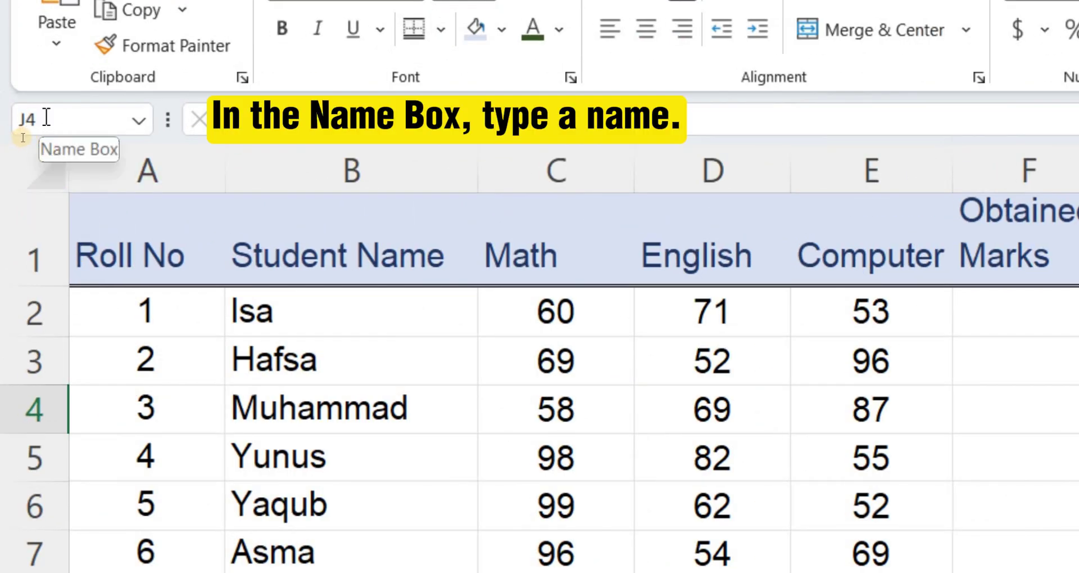
pyautogui.click(47, 118)
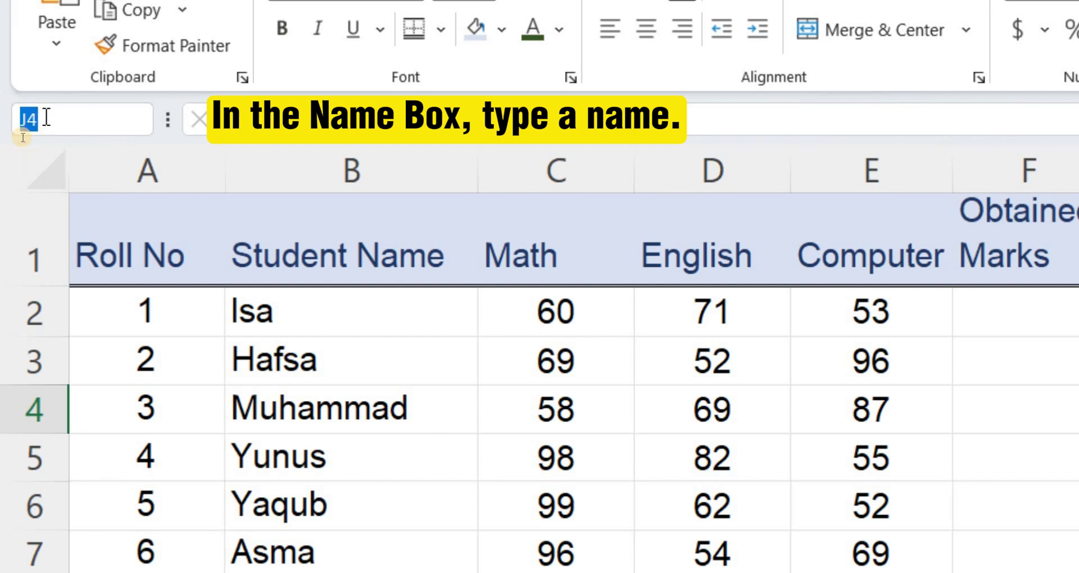
pyautogui.write('t')
pyautogui.write('otal')
pyautogui.write('_marks')
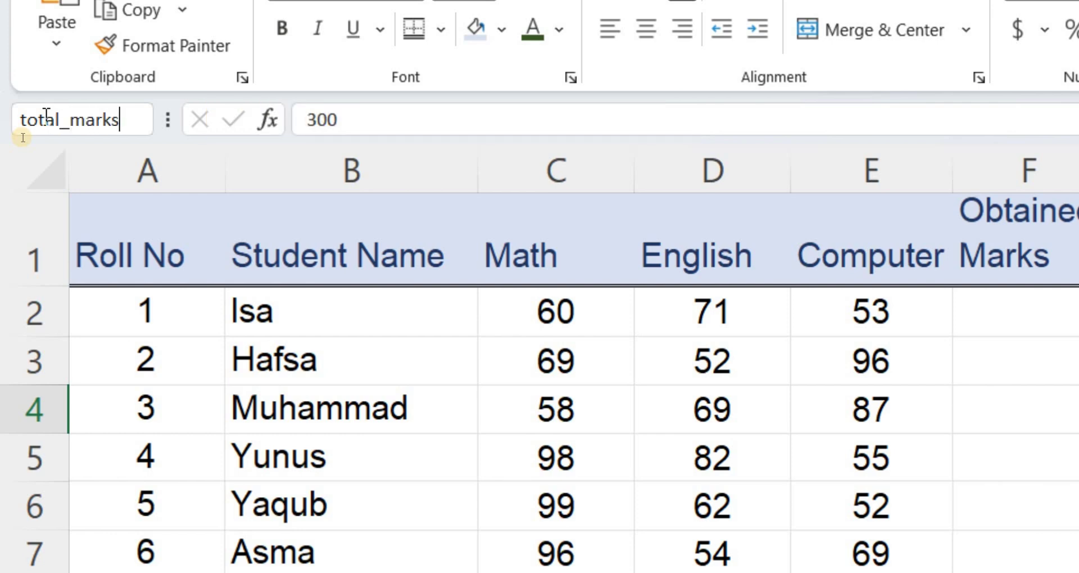
pyautogui.press('Return')
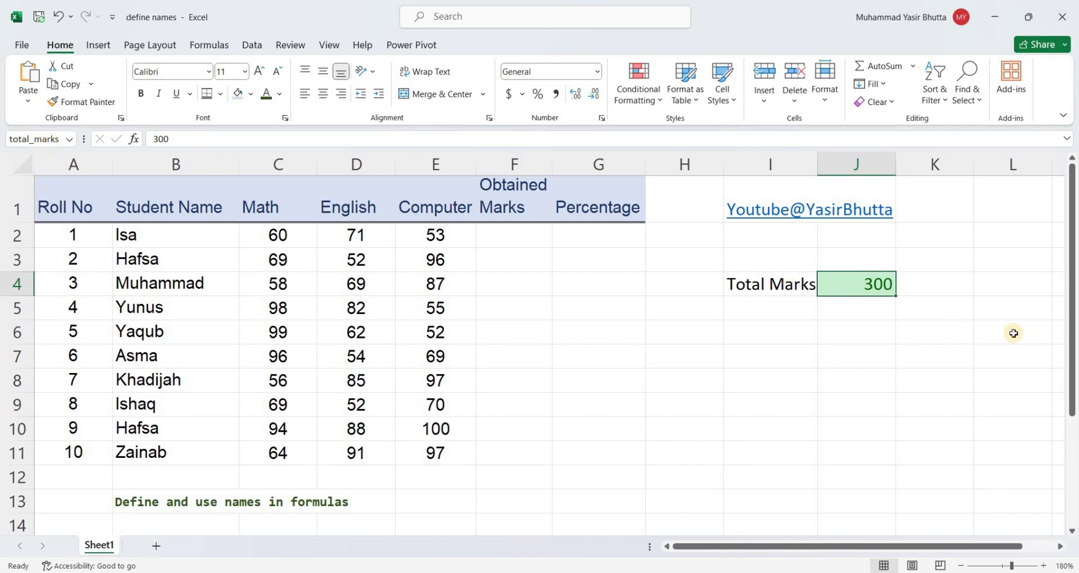
pyautogui.click(844, 336)
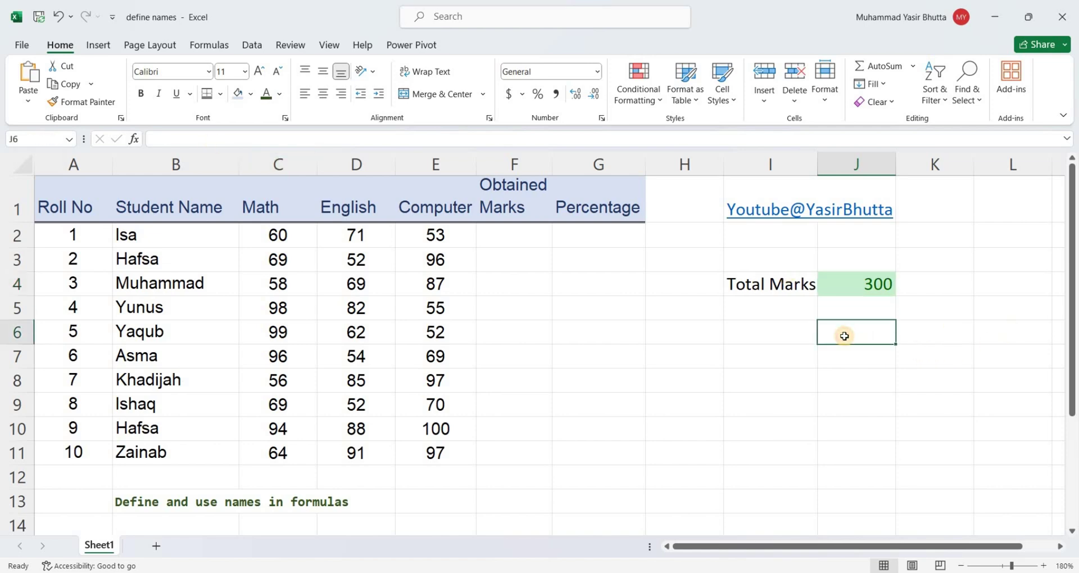
pyautogui.write('=')
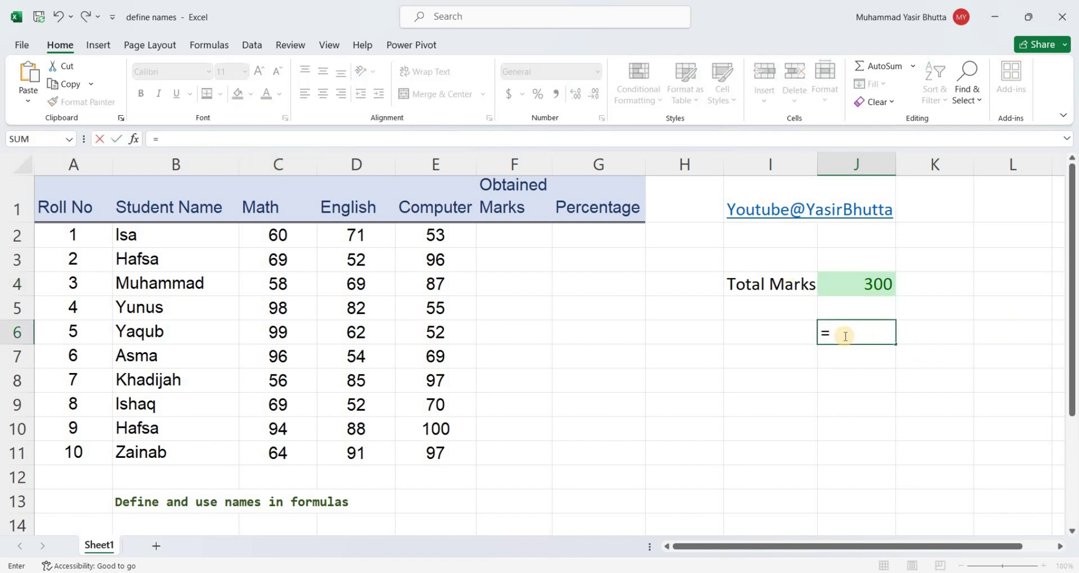
pyautogui.write('tota')
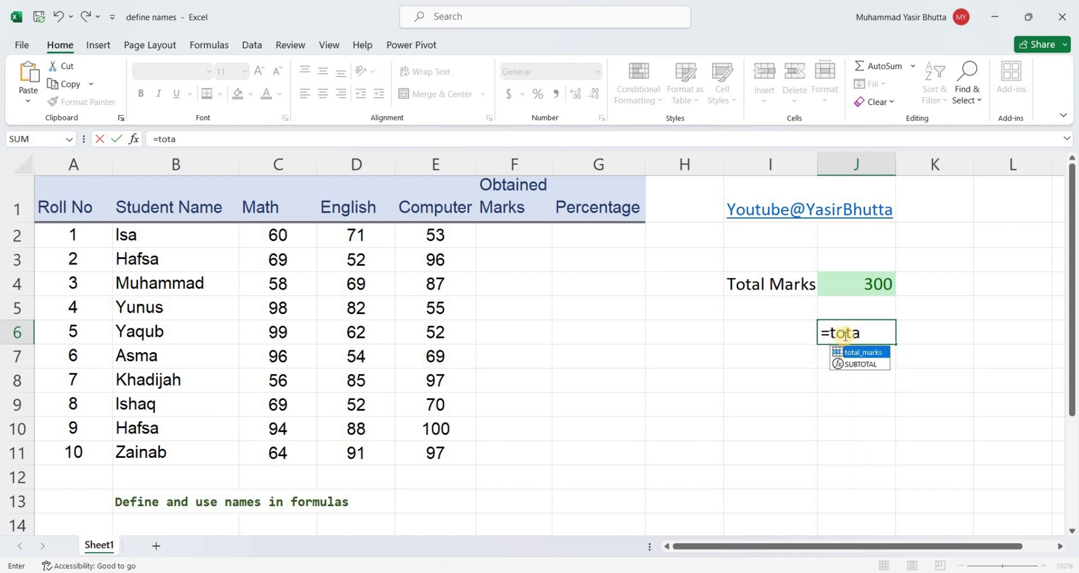
pyautogui.press('Tab')
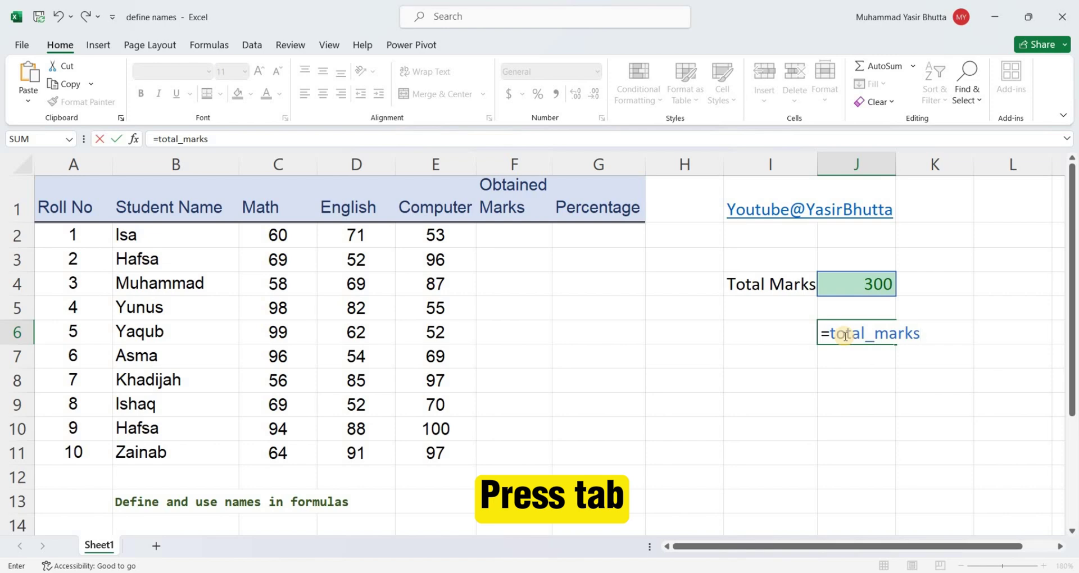
pyautogui.press('Return')
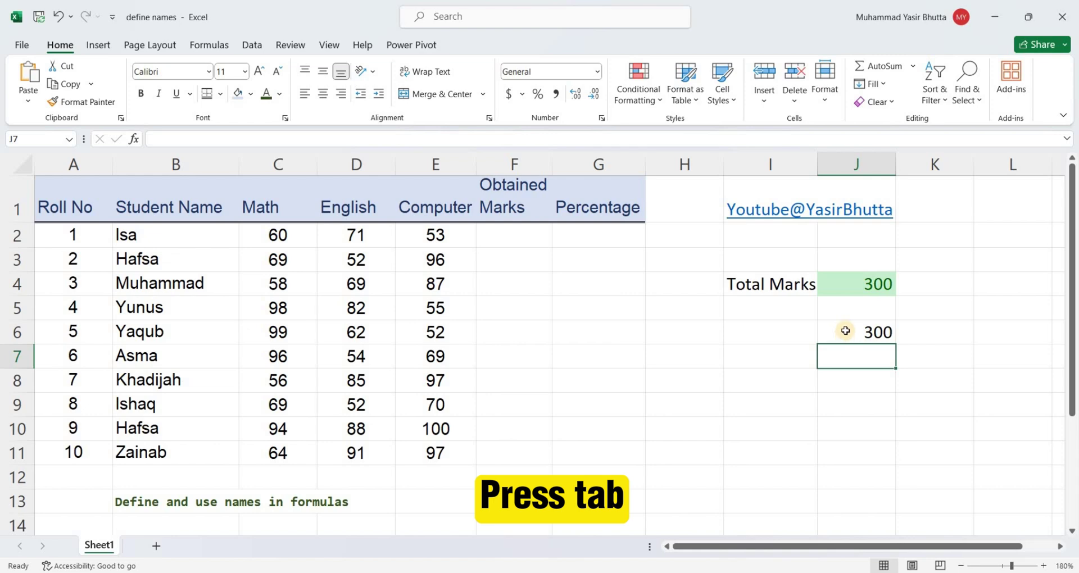
pyautogui.click(844, 332)
pyautogui.press('Delete')
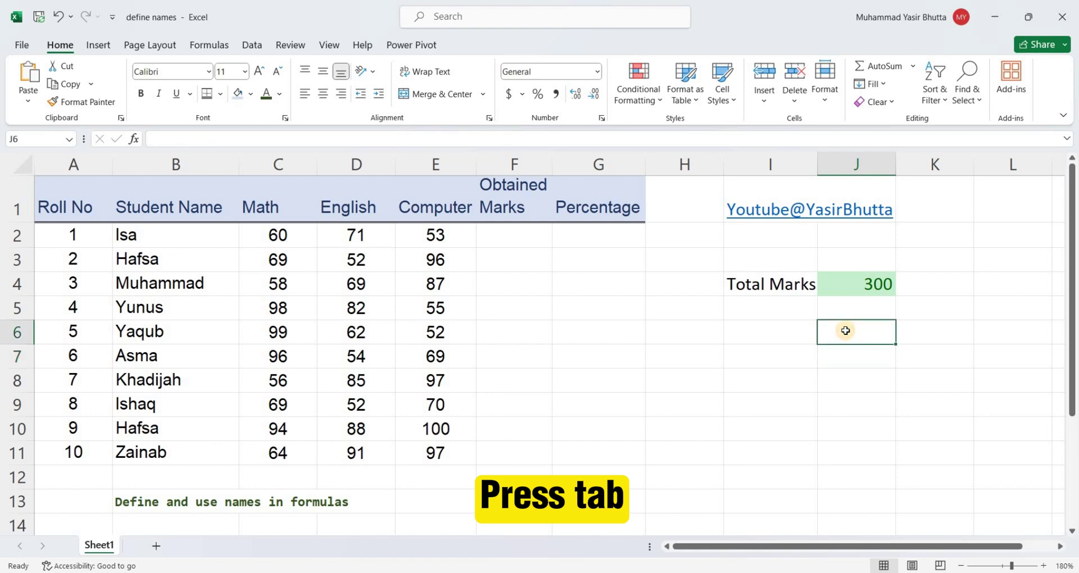
# Select the roll numbers A2:A11 and name them roll_no in the Name Box.
pyautogui.click(43, 237)
pyautogui.hotkey('shift', 'Down')
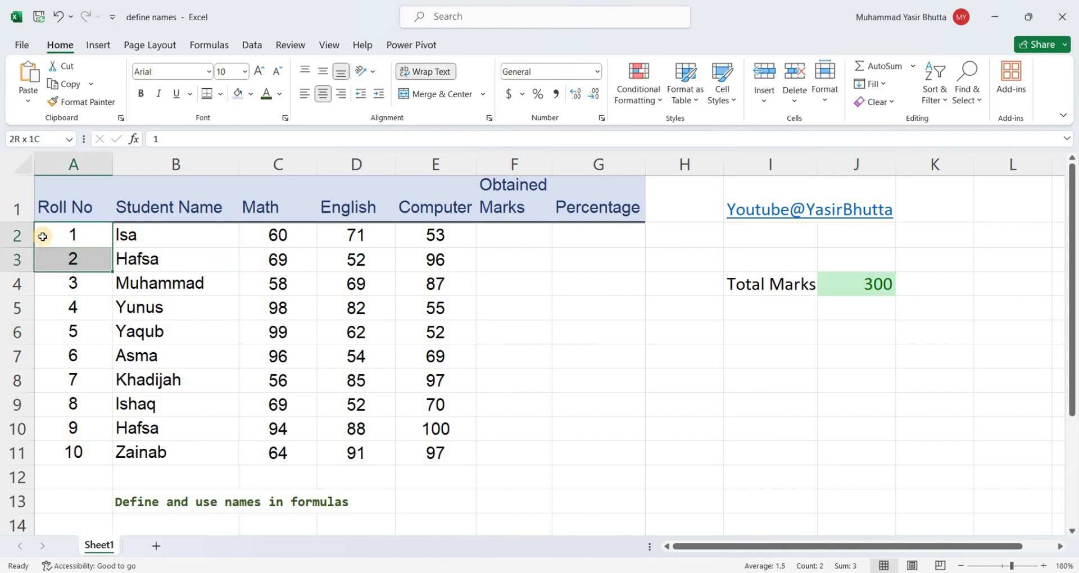
pyautogui.hotkey('shift', 'Down')
pyautogui.hotkey('shift', 'Down')
pyautogui.hotkey('shift', 'Down')
pyautogui.hotkey('shift', 'Down')
pyautogui.hotkey('shift', 'Down')
pyautogui.hotkey('shift', 'Down')
pyautogui.hotkey('shift', 'Down')
pyautogui.hotkey('shift', 'Down')
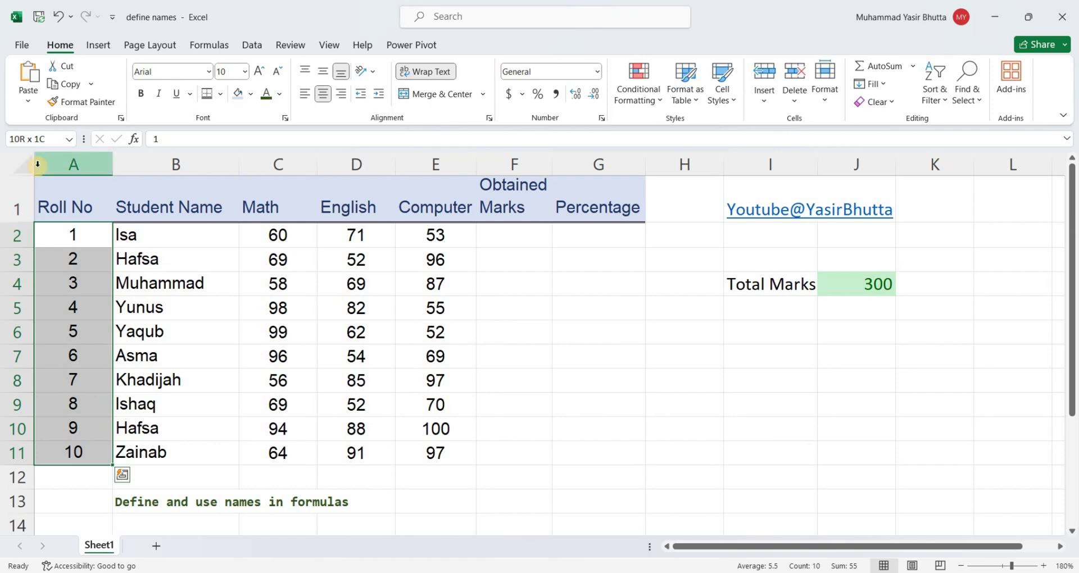
pyautogui.hotkey('ctrl', 'q')
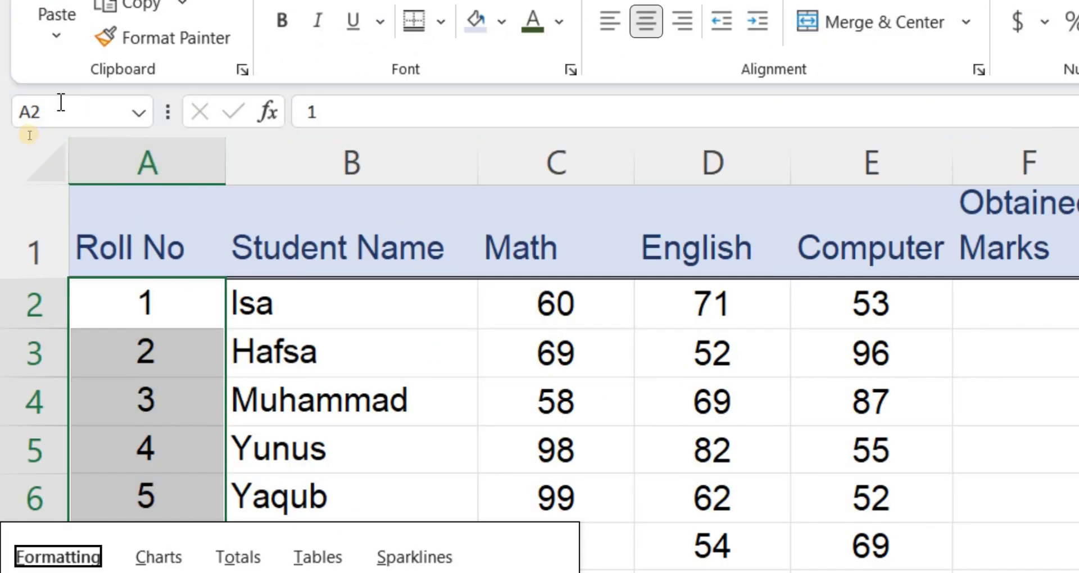
pyautogui.click(58, 104)
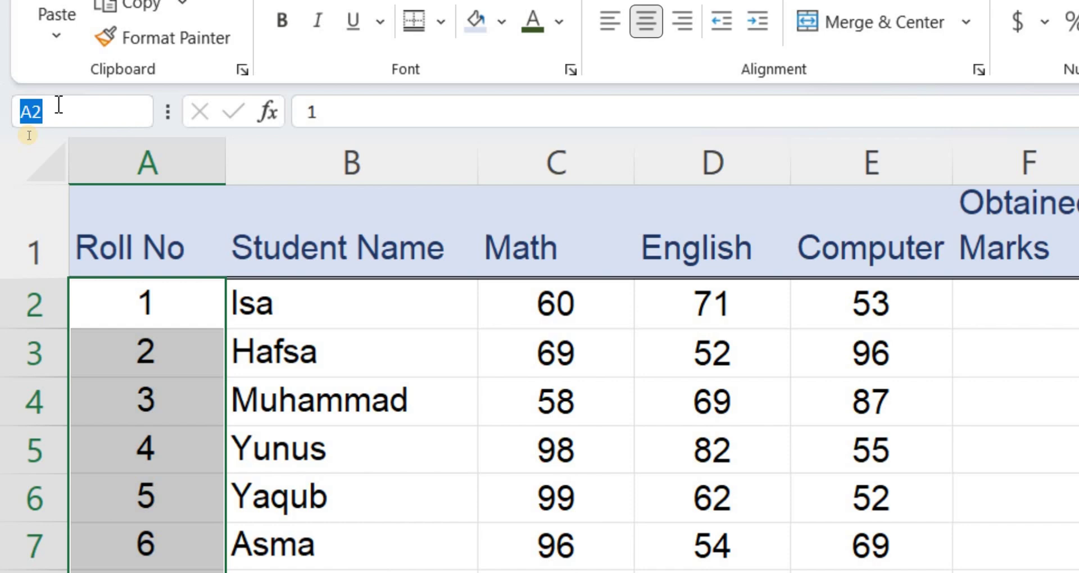
pyautogui.write('roll')
pyautogui.write('_n')
pyautogui.write('o')
pyautogui.press('Return')
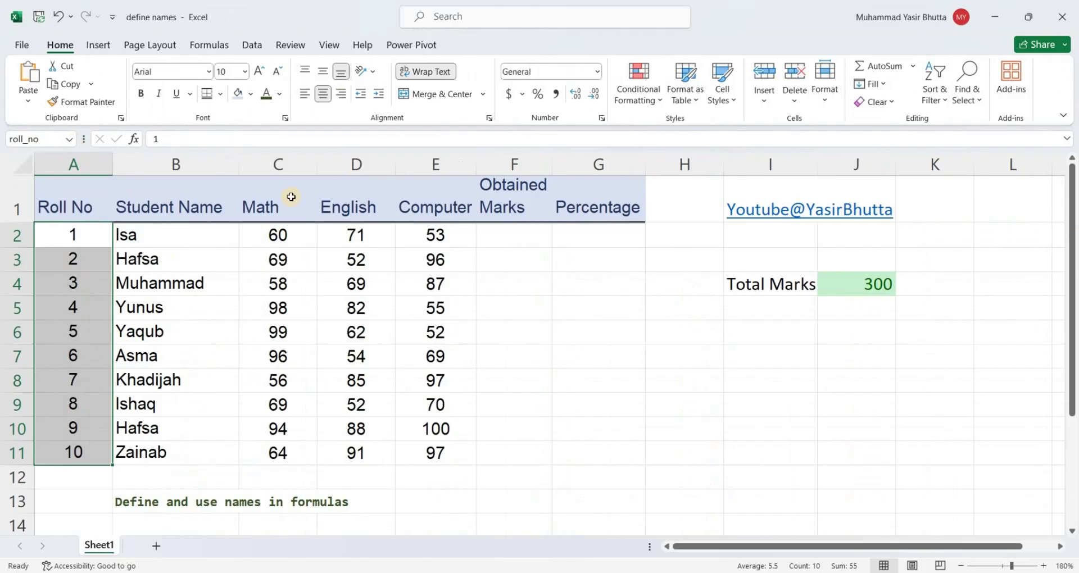
pyautogui.hotkey('ctrl', 'q')
pyautogui.click(766, 361)
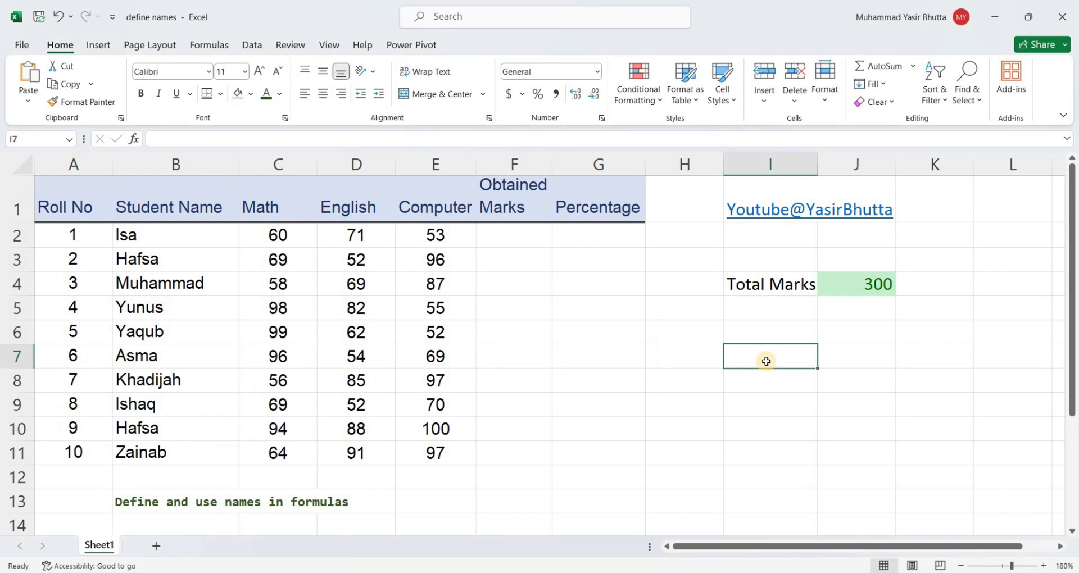
pyautogui.write('=')
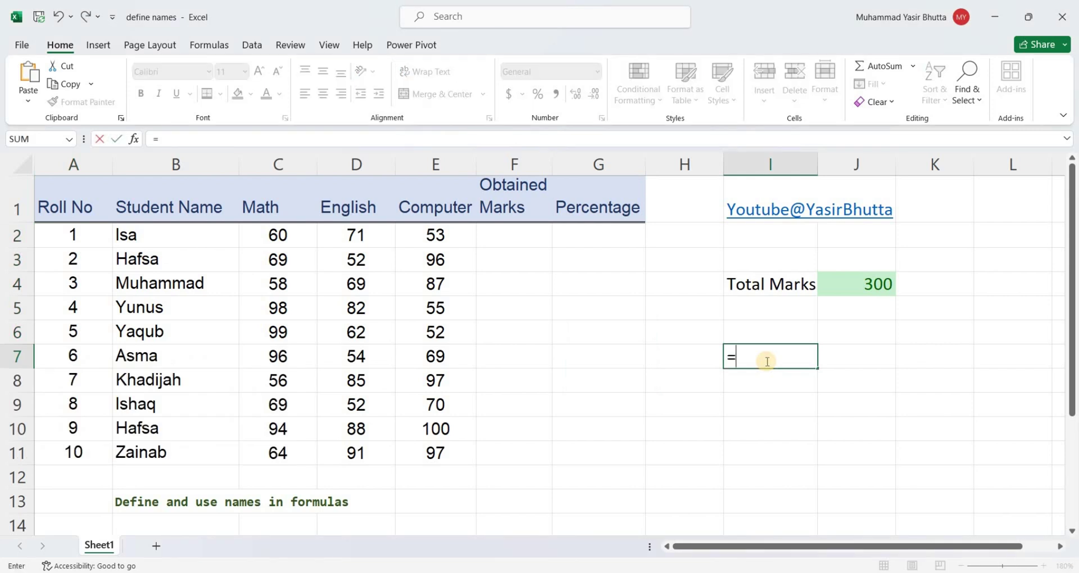
pyautogui.write('rol')
pyautogui.press('Tab')
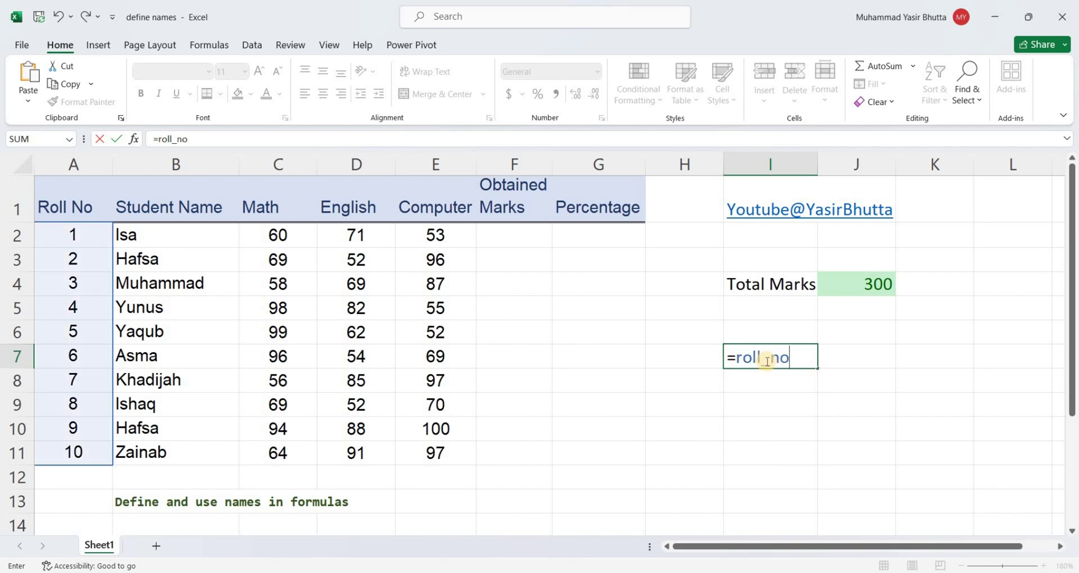
pyautogui.press('Return')
pyautogui.scroll(-1, 766, 361)
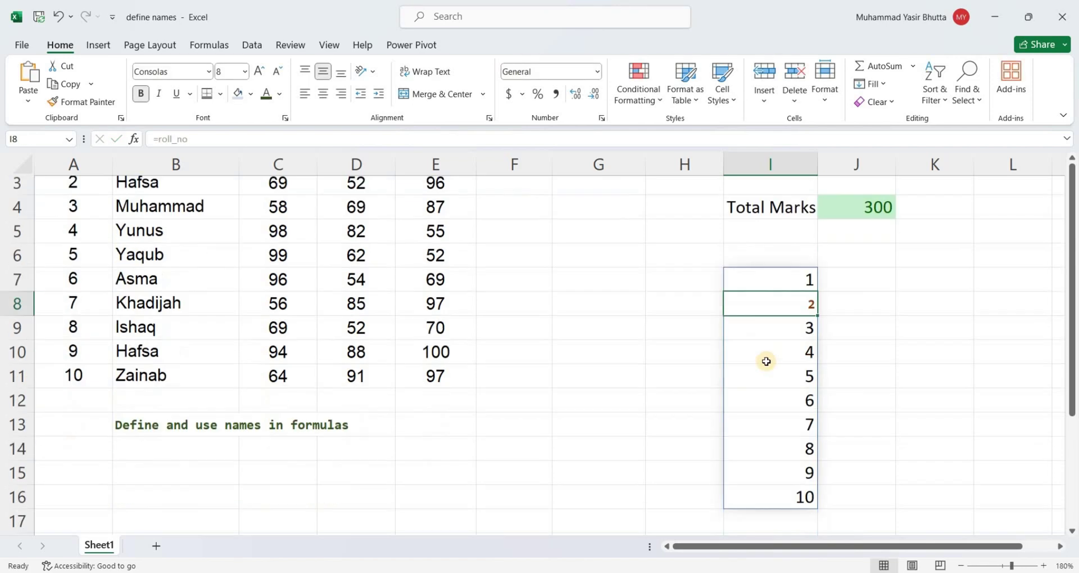
pyautogui.scroll(-2, 766, 360)
pyautogui.scroll(1, 766, 361)
pyautogui.scroll(2, 766, 361)
pyautogui.scroll(1, 766, 360)
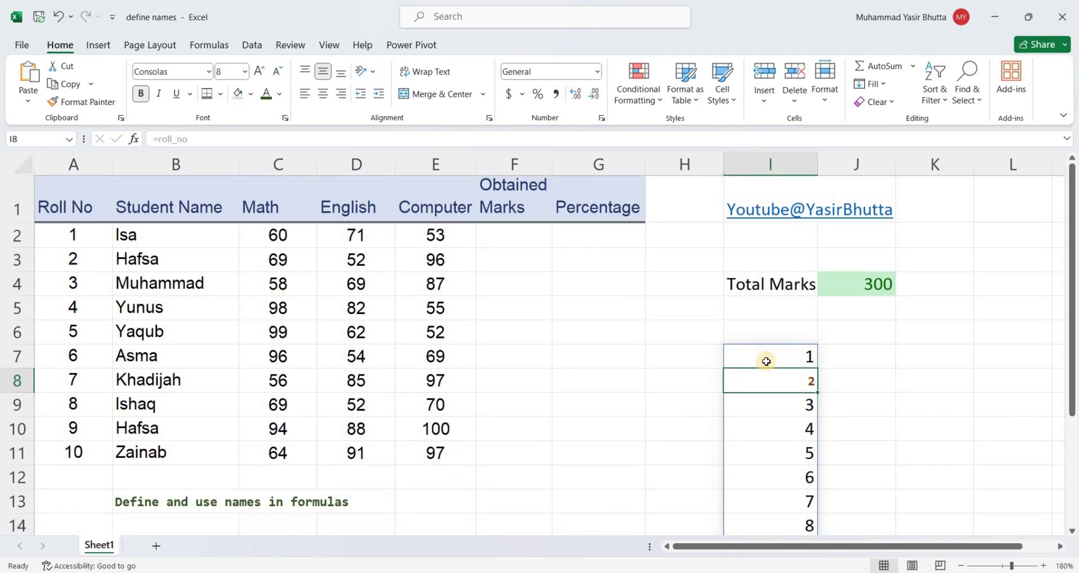
pyautogui.hotkey('ctrl', 'z')
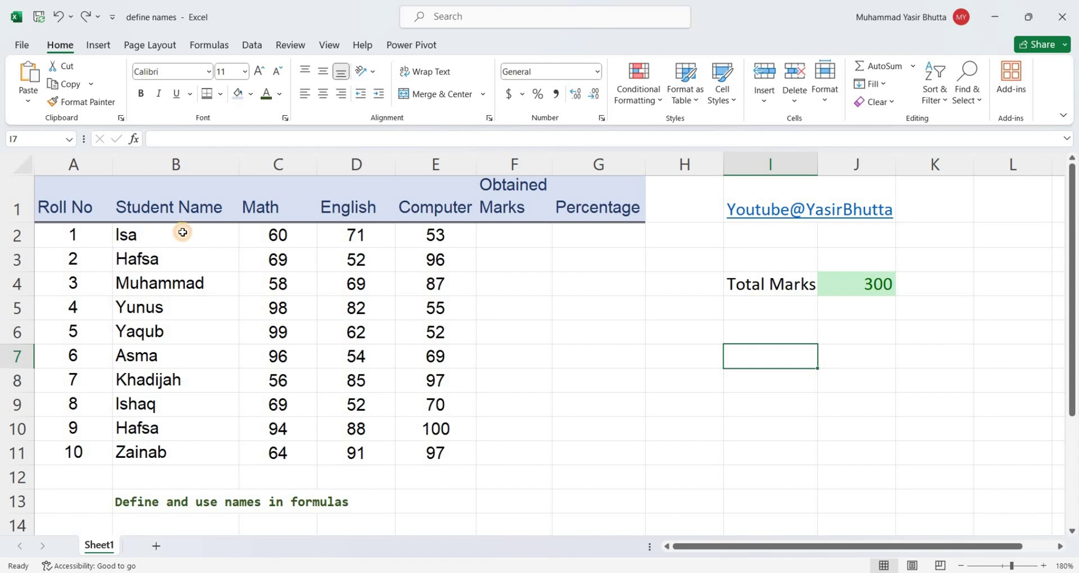
# Select the student names B2:B11 and bring up Formulas > Define Name's New Name dialog.
pyautogui.click(183, 232)
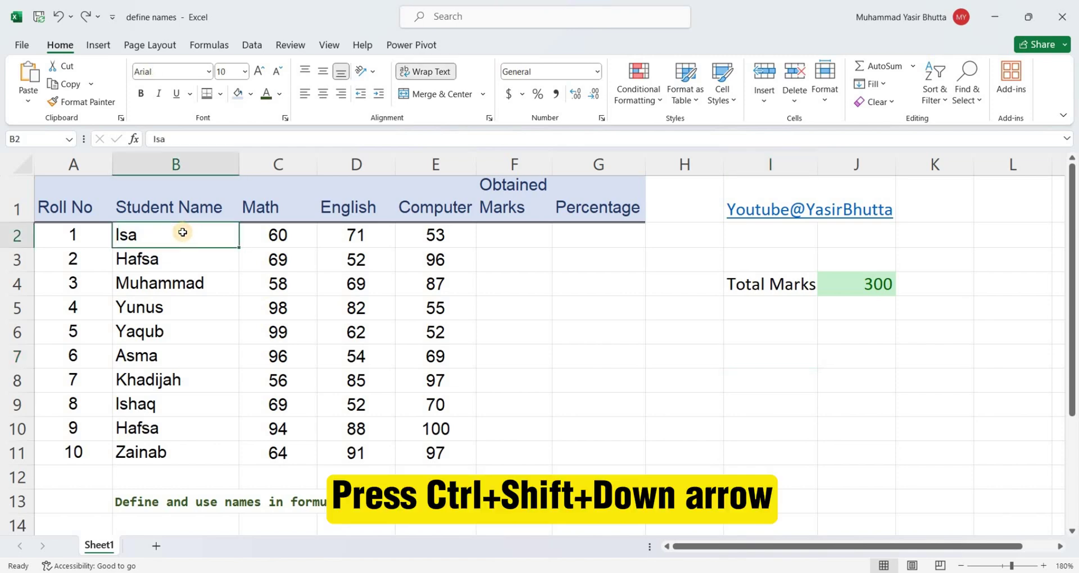
pyautogui.hotkey('ctrl', 'shift', 'Down')
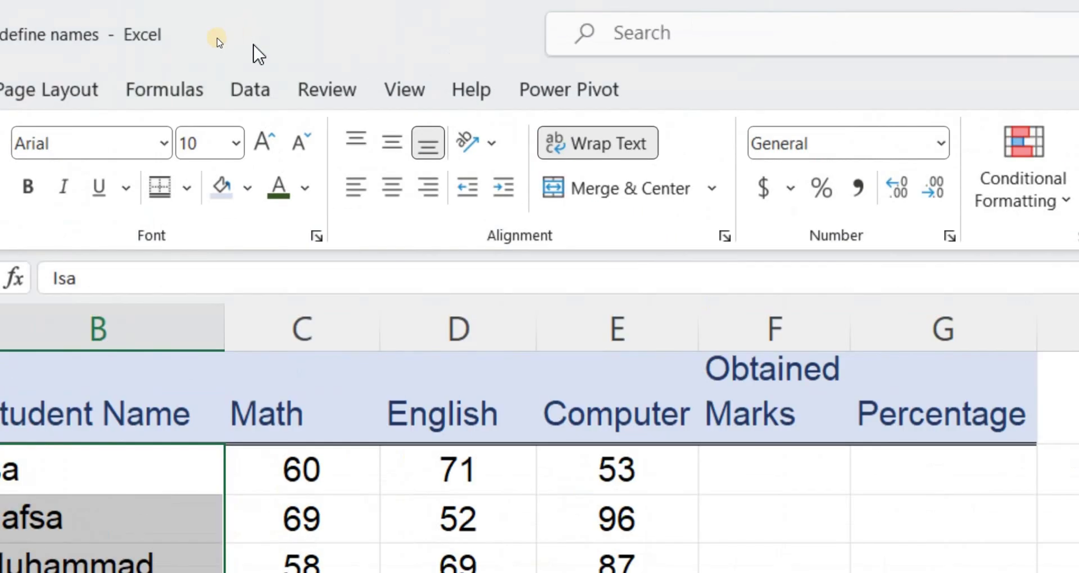
pyautogui.click(160, 91)
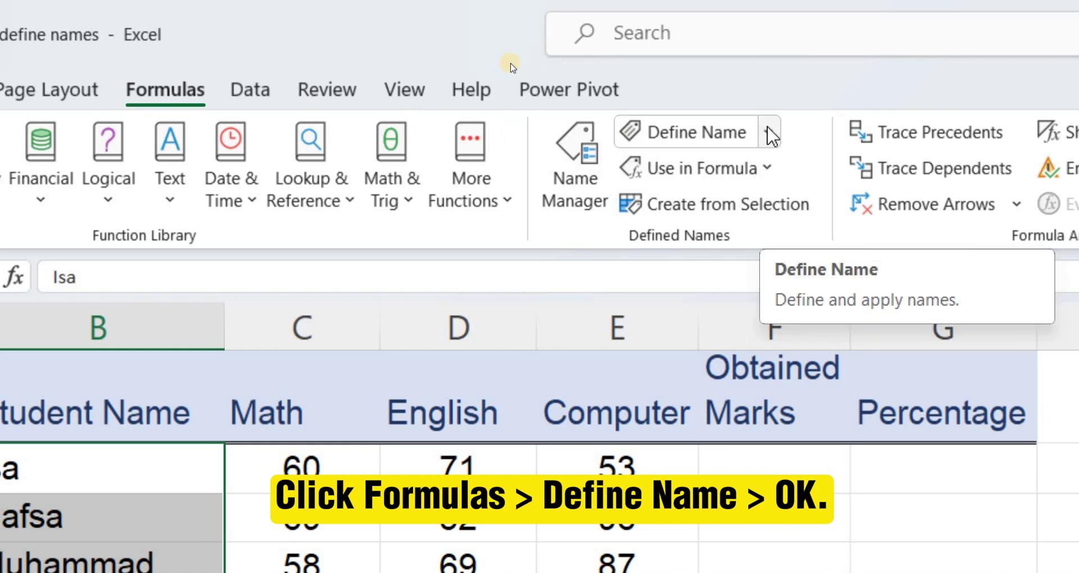
pyautogui.click(769, 134)
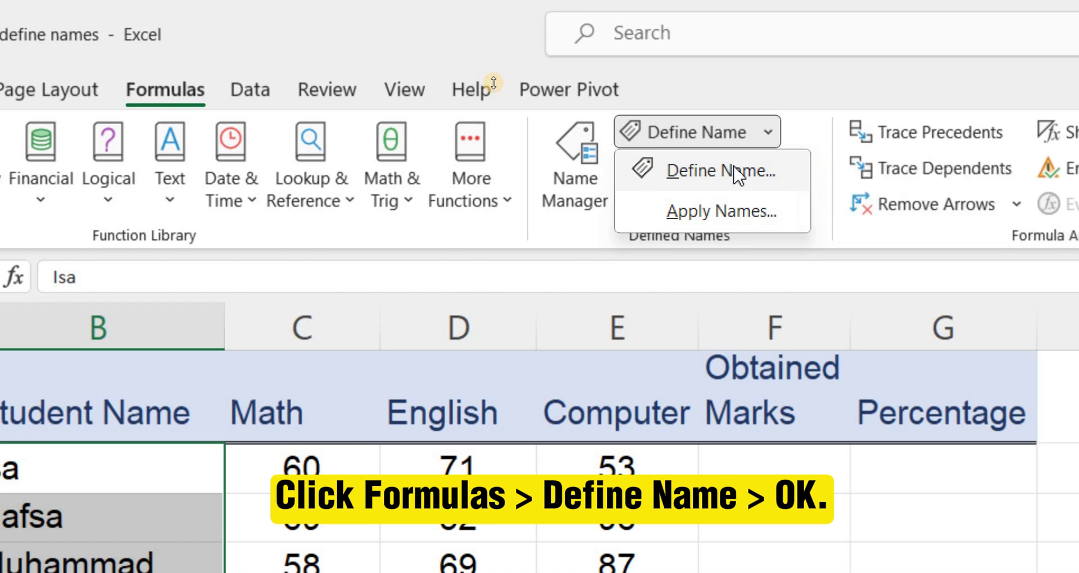
pyautogui.click(736, 171)
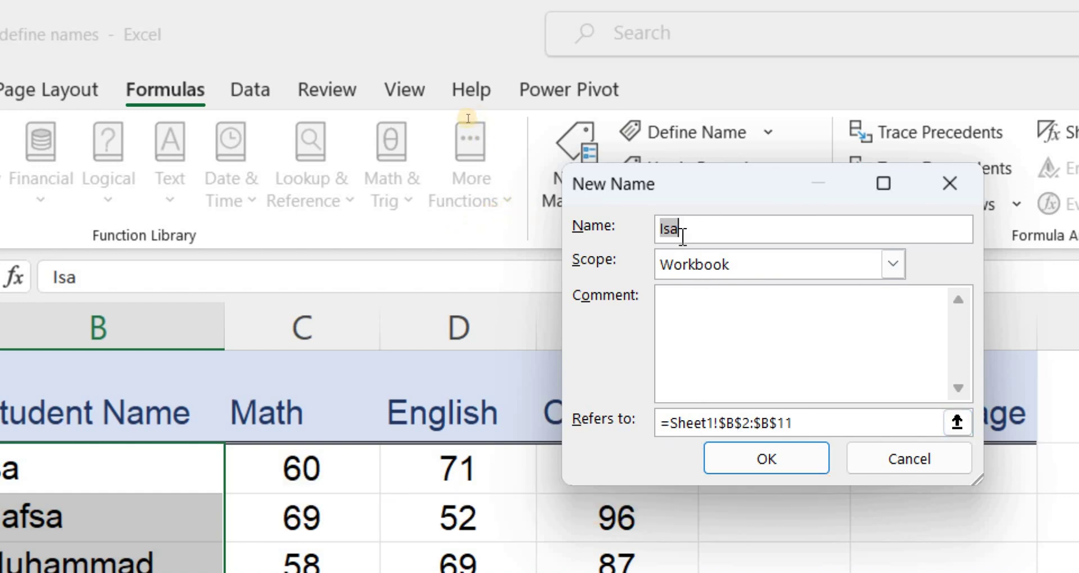
# Replace the suggested name with student_name, keep Workbook scope, and confirm.
pyautogui.press('BackSpace')
pyautogui.write('studen')
pyautogui.write('t')
pyautogui.write('_nam')
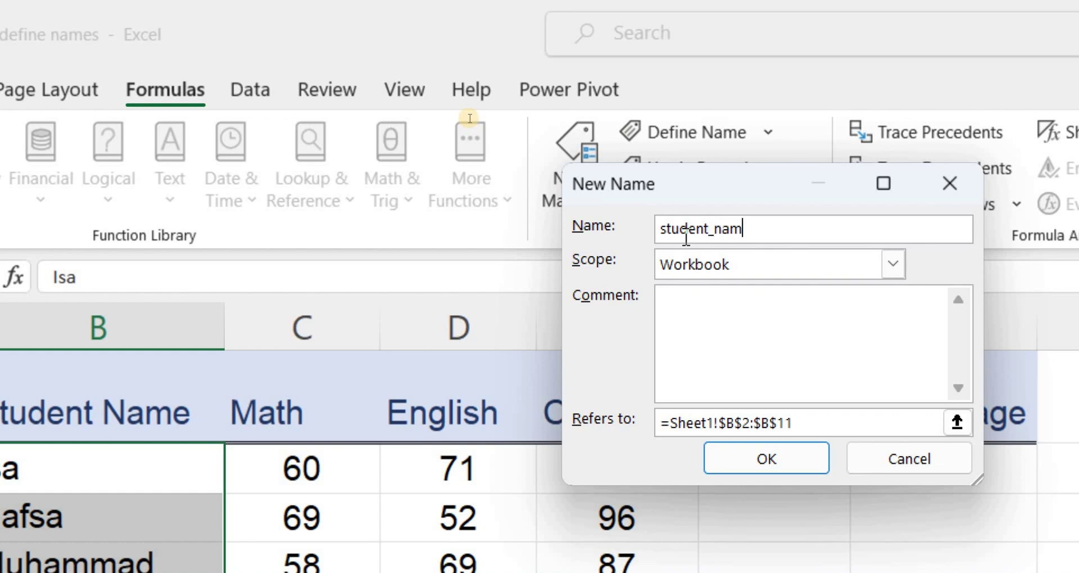
pyautogui.write('e')
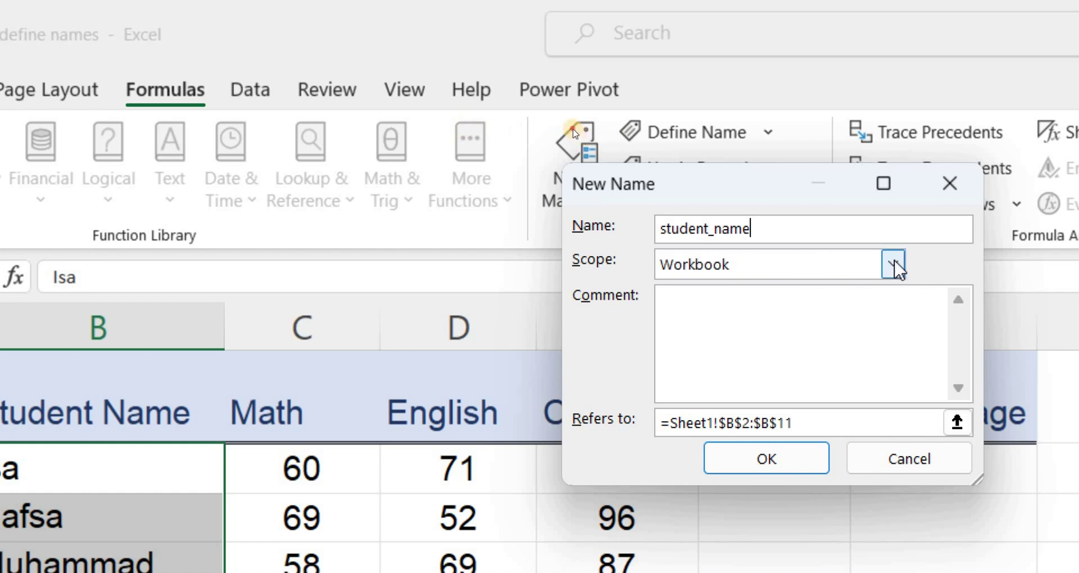
pyautogui.click(894, 264)
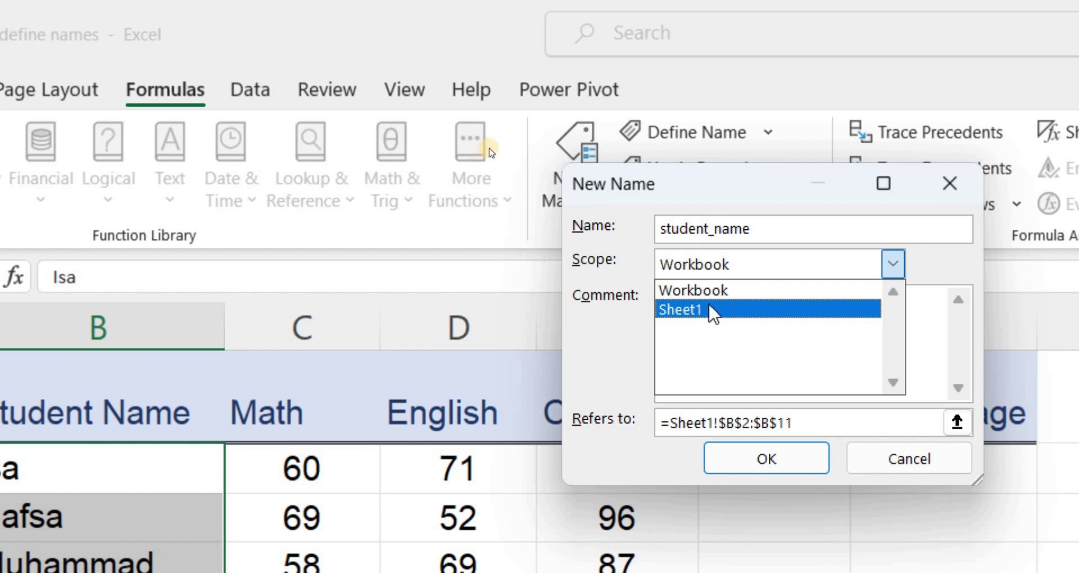
pyautogui.click(727, 295)
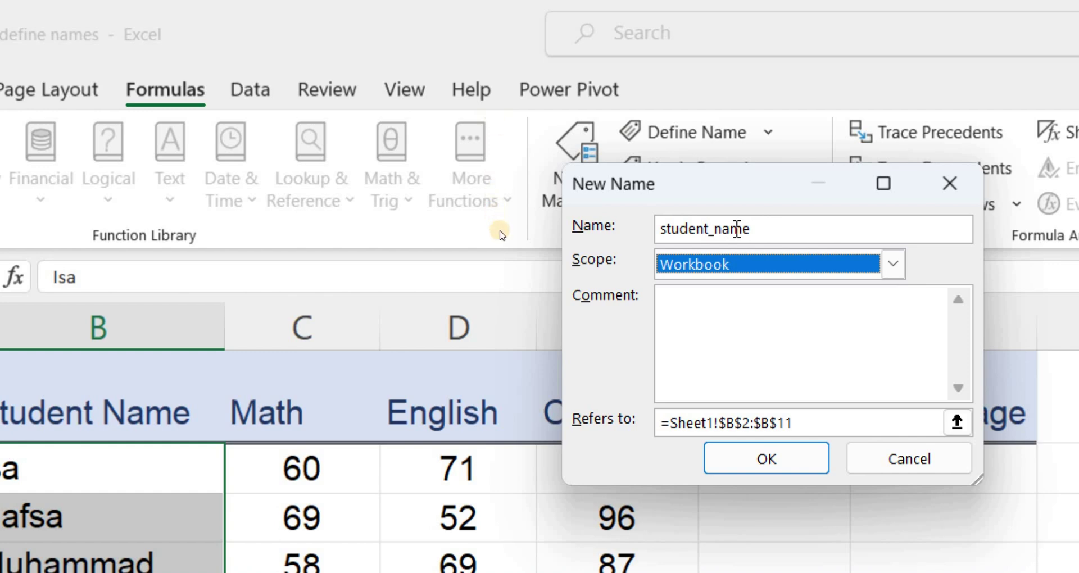
pyautogui.click(753, 466)
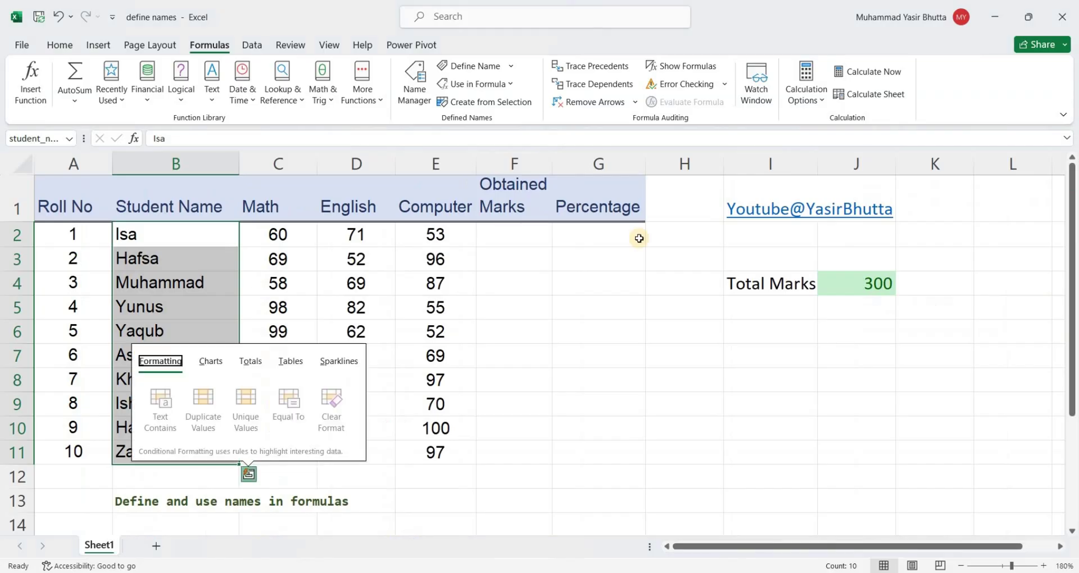
pyautogui.click(744, 363)
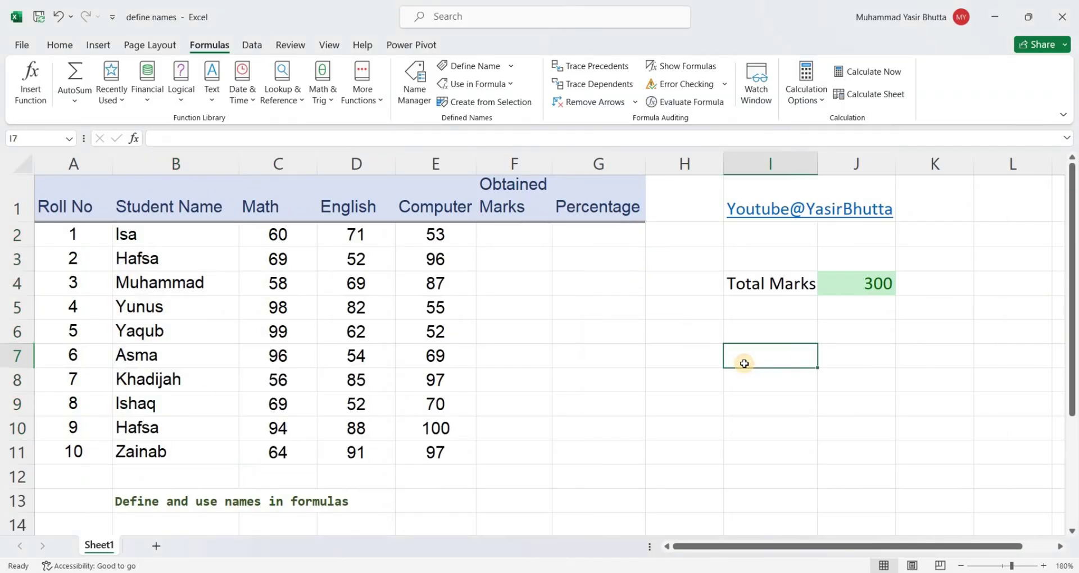
pyautogui.write('=')
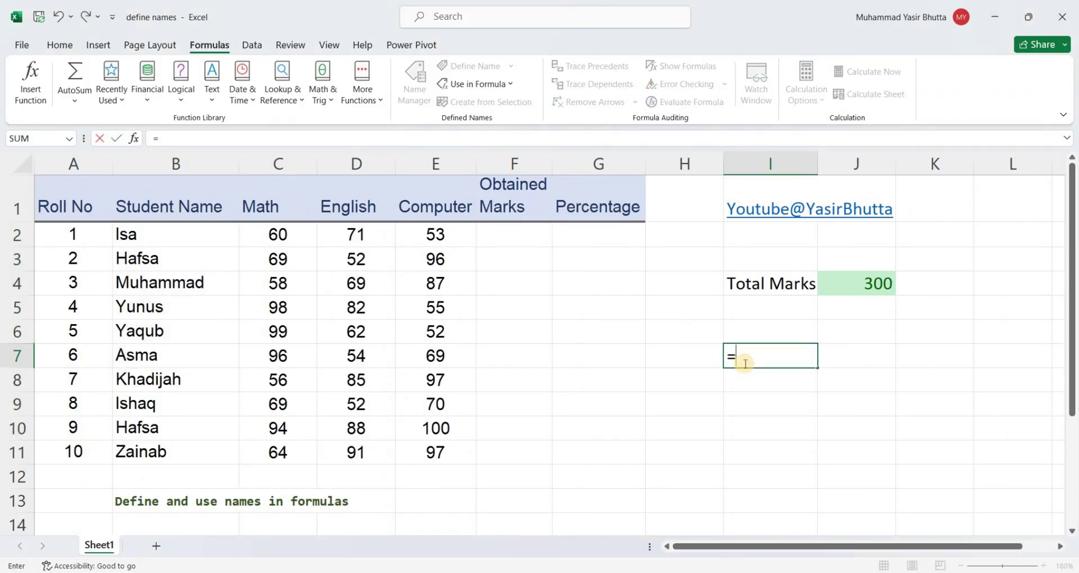
pyautogui.write('stude')
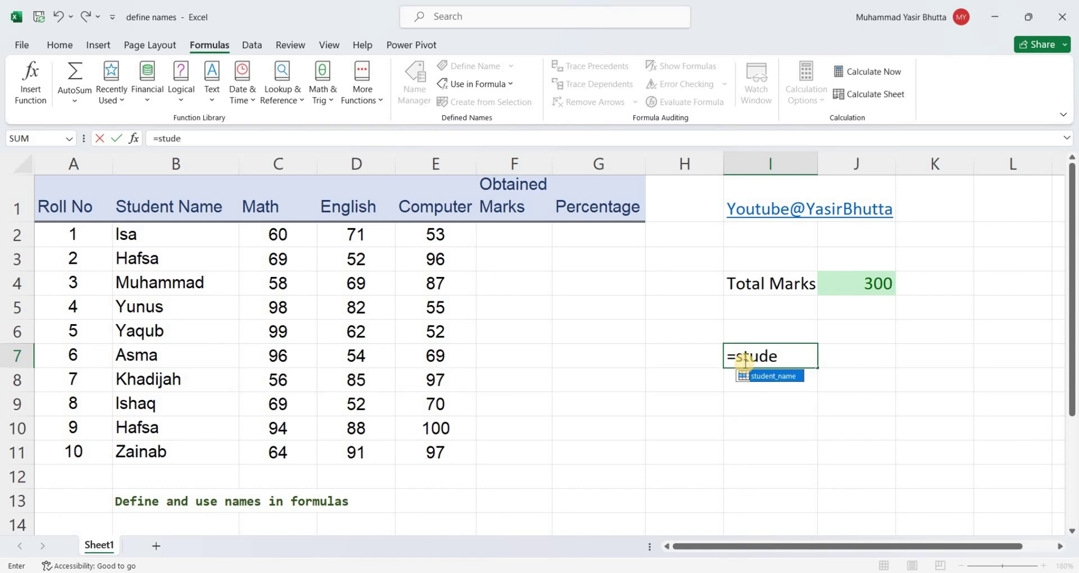
pyautogui.press('Tab')
pyautogui.press('Return')
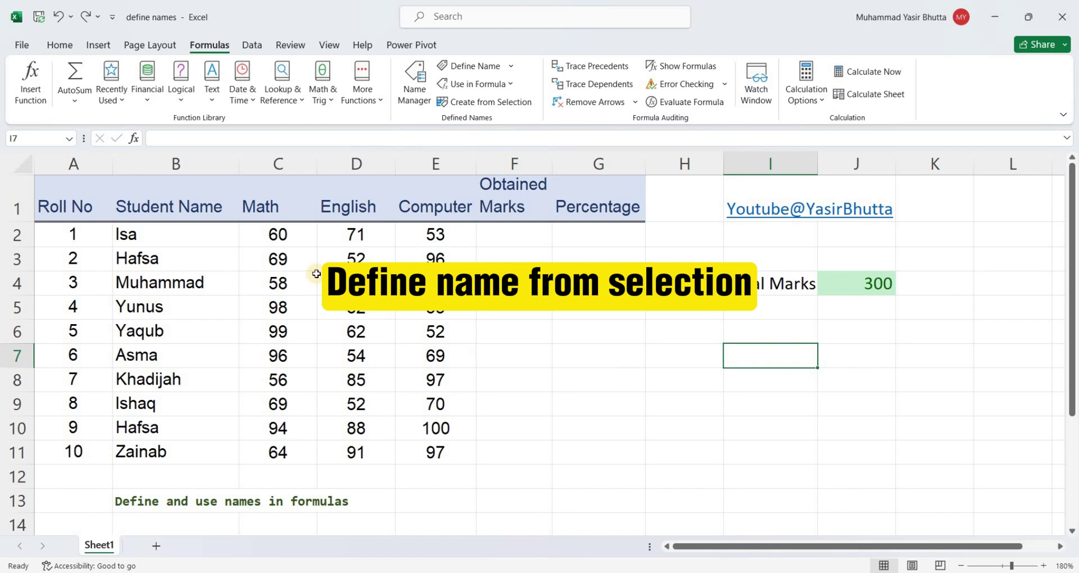
# Select C1:F11 and create names from the top-row headers via Create from Selection.
pyautogui.click(271, 203)
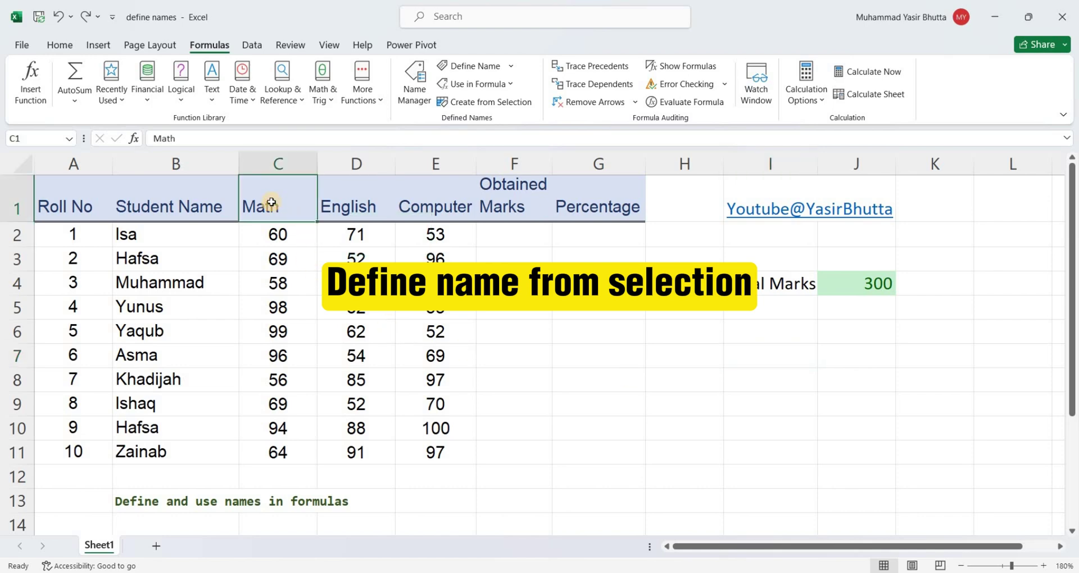
pyautogui.hotkey('shift', 'Right')
pyautogui.hotkey('shift', 'Right')
pyautogui.hotkey('shift', 'Right')
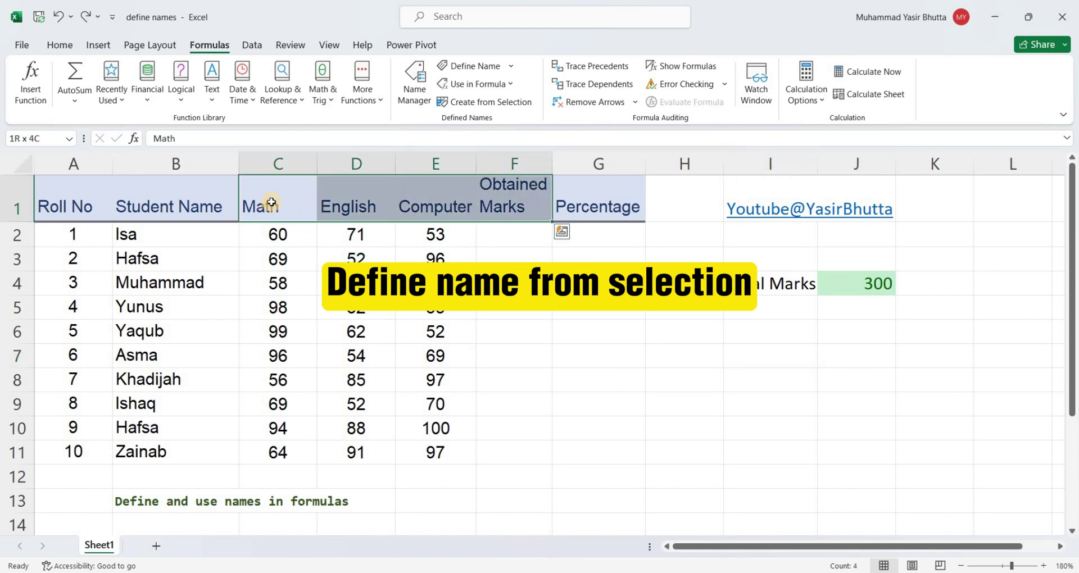
pyautogui.hotkey('shift', 'Down')
pyautogui.hotkey('shift', 'Down')
pyautogui.hotkey('shift', 'Down')
pyautogui.hotkey('shift', 'Down')
pyautogui.hotkey('shift', 'Down')
pyautogui.hotkey('shift', 'Down')
pyautogui.hotkey('shift', 'Down')
pyautogui.hotkey('shift', 'Down')
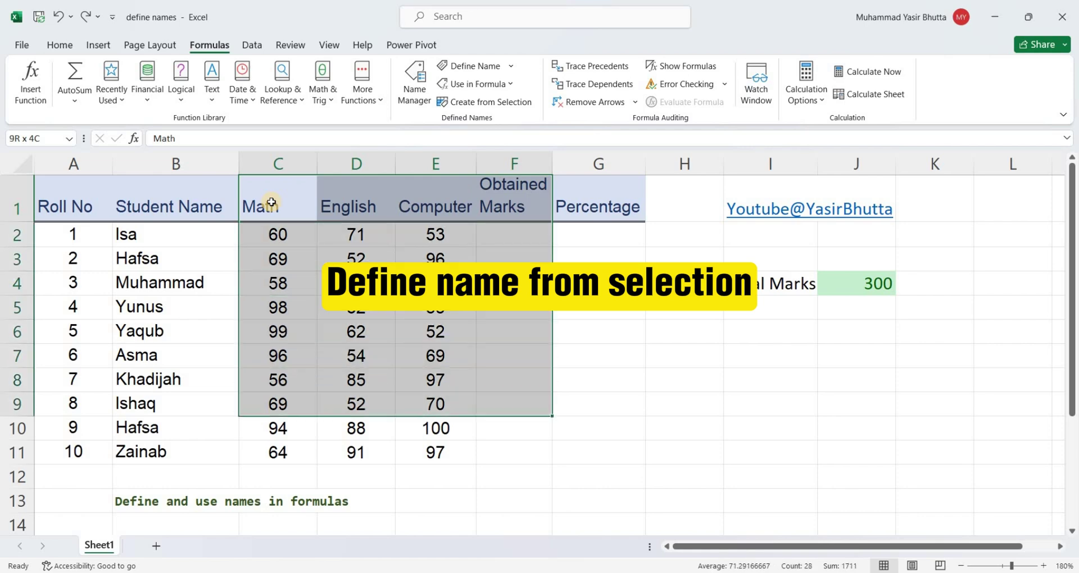
pyautogui.hotkey('shift', 'Down')
pyautogui.hotkey('shift', 'Down')
pyautogui.hotkey('shift', 'Down')
pyautogui.hotkey('shift', 'Up')
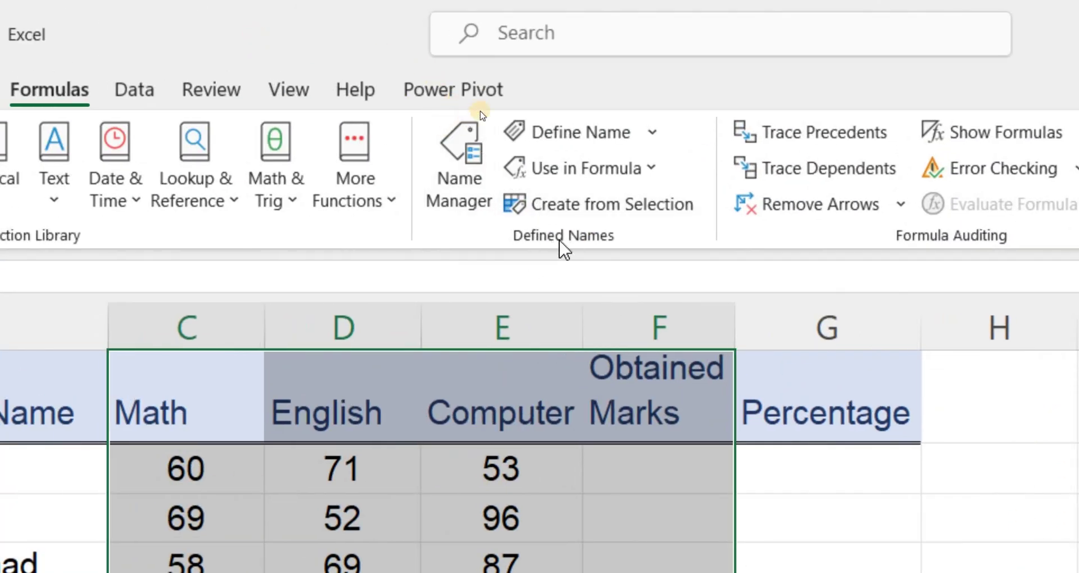
pyautogui.click(629, 208)
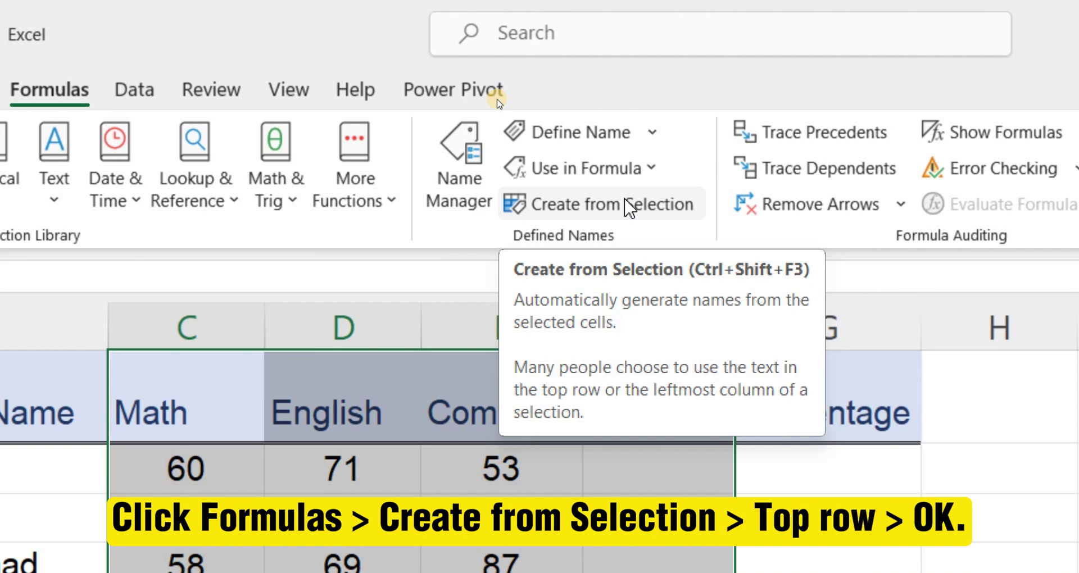
pyautogui.click(628, 206)
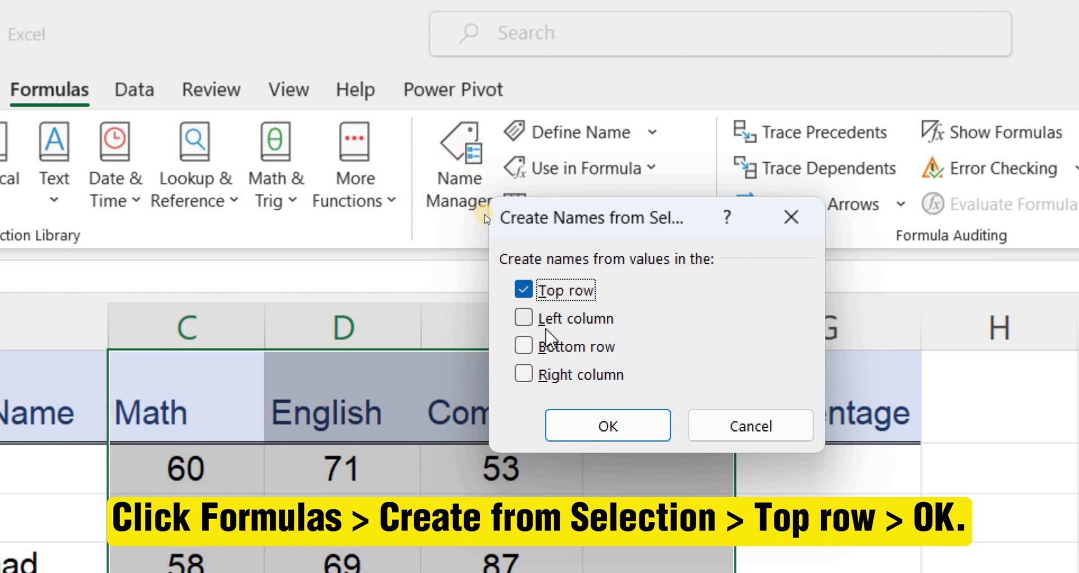
pyautogui.click(602, 432)
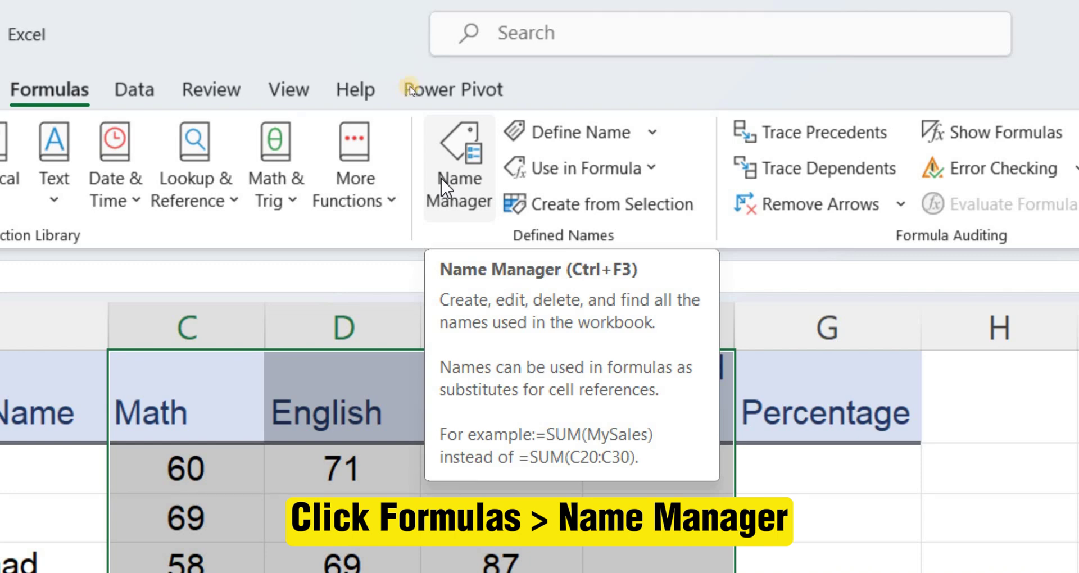
# In Name Manager, review the ranges for English, Math, Obtained_Marks, roll_no and student_name.
pyautogui.click(444, 185)
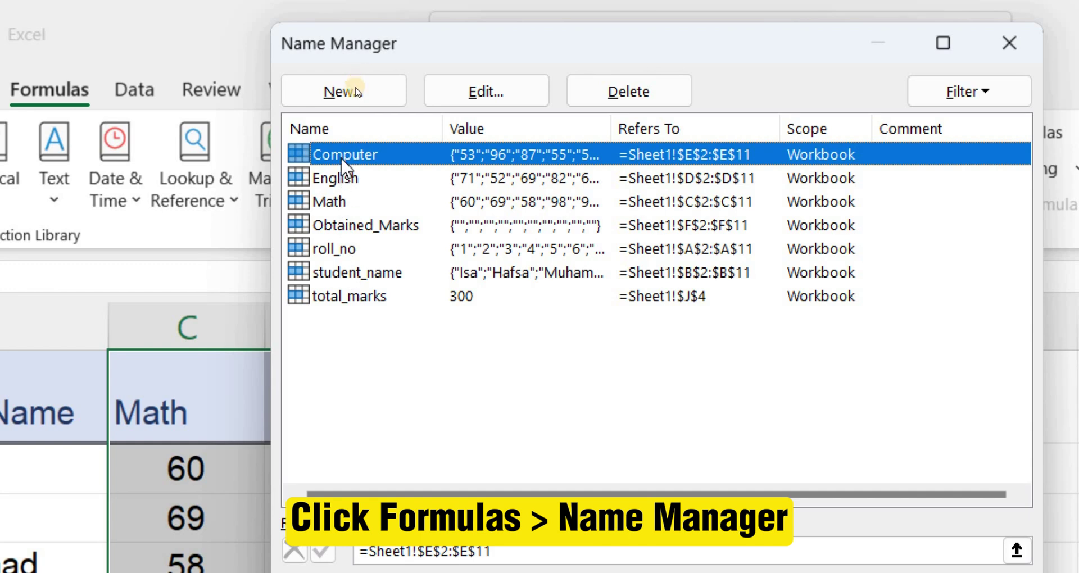
pyautogui.click(344, 180)
pyautogui.click(344, 205)
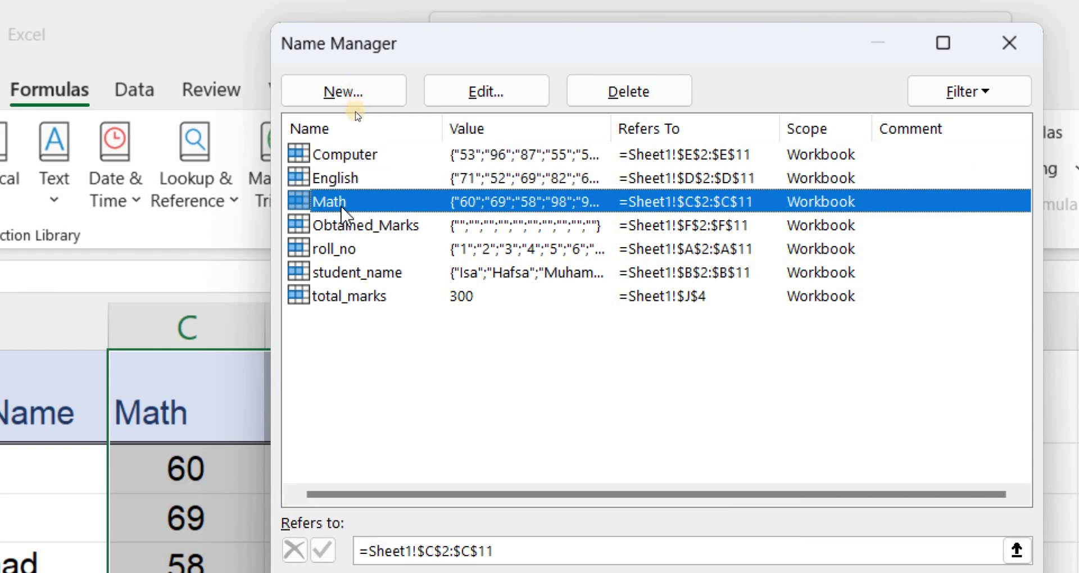
pyautogui.click(345, 227)
pyautogui.click(344, 249)
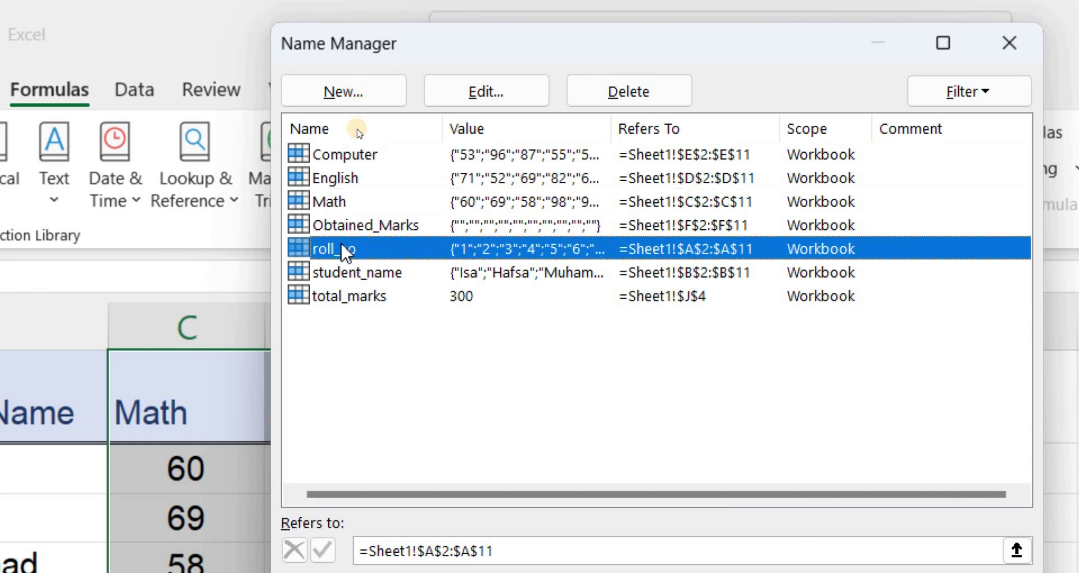
pyautogui.click(350, 273)
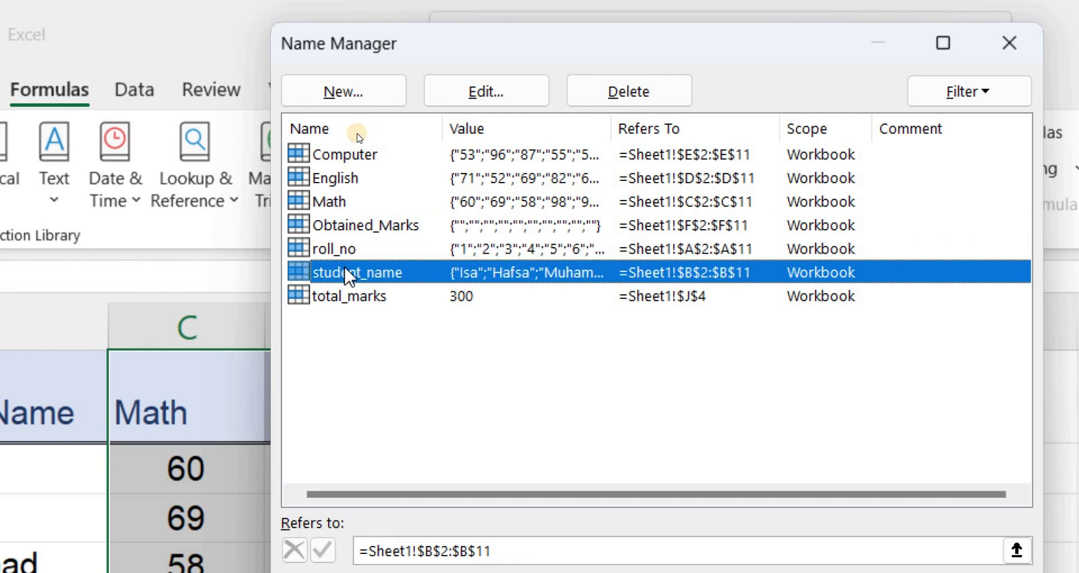
pyautogui.click(337, 249)
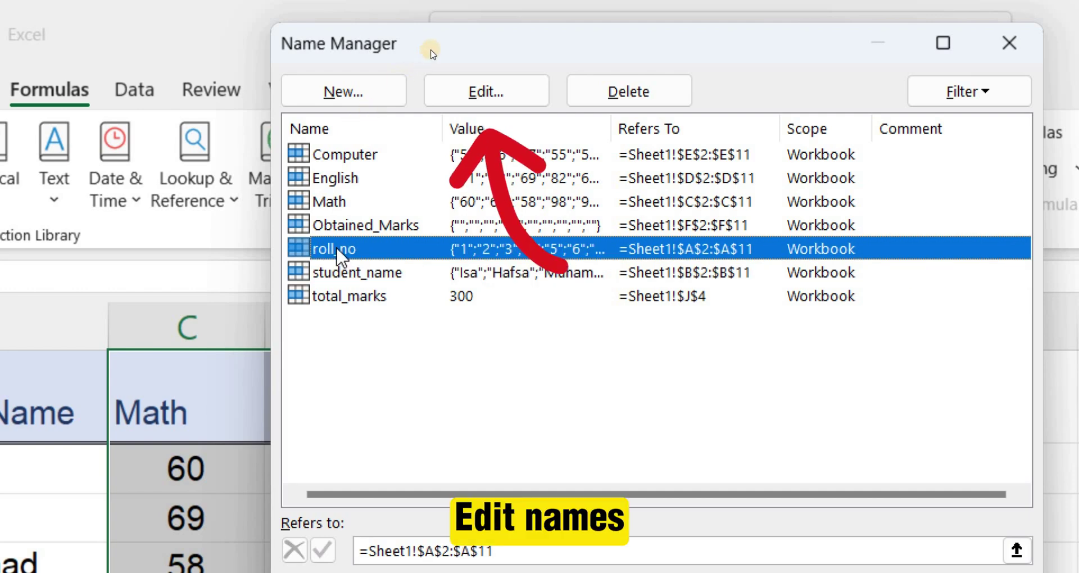
# Edit the roll_no name, changing it to rollno.
pyautogui.click(486, 91)
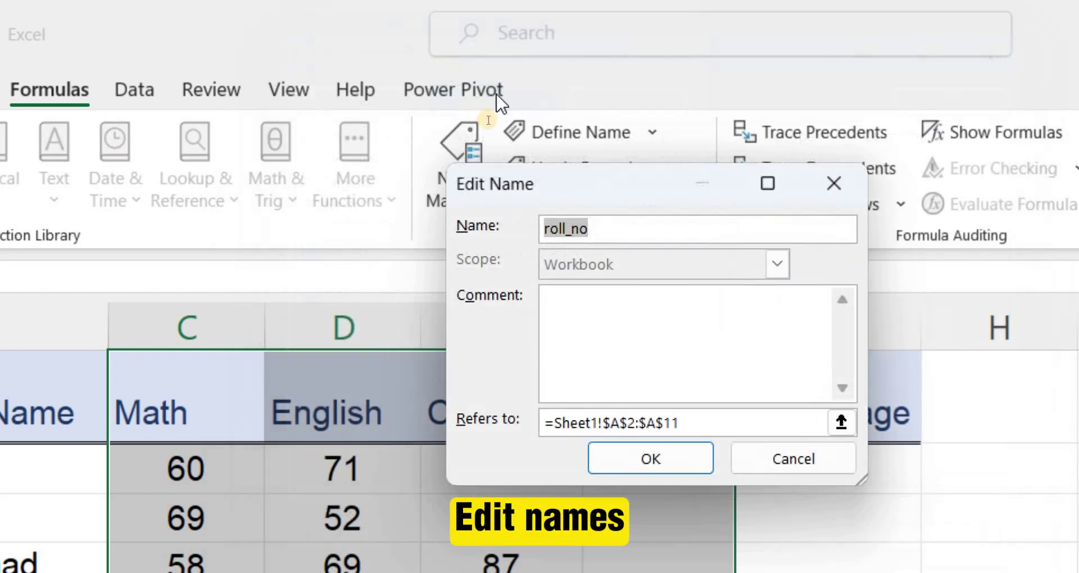
pyautogui.press('BackSpace')
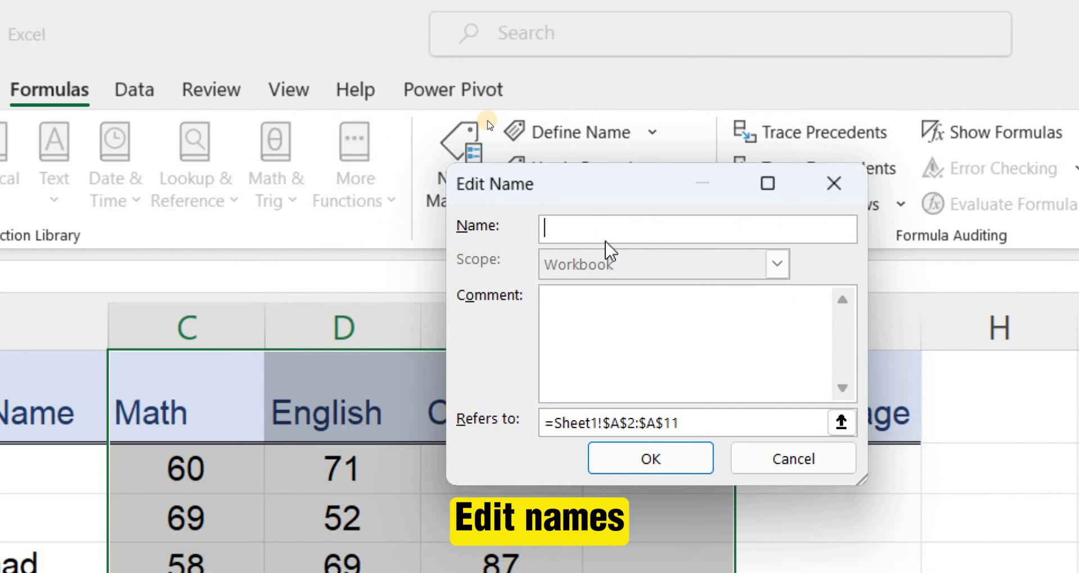
pyautogui.write('rollno')
pyautogui.click(630, 472)
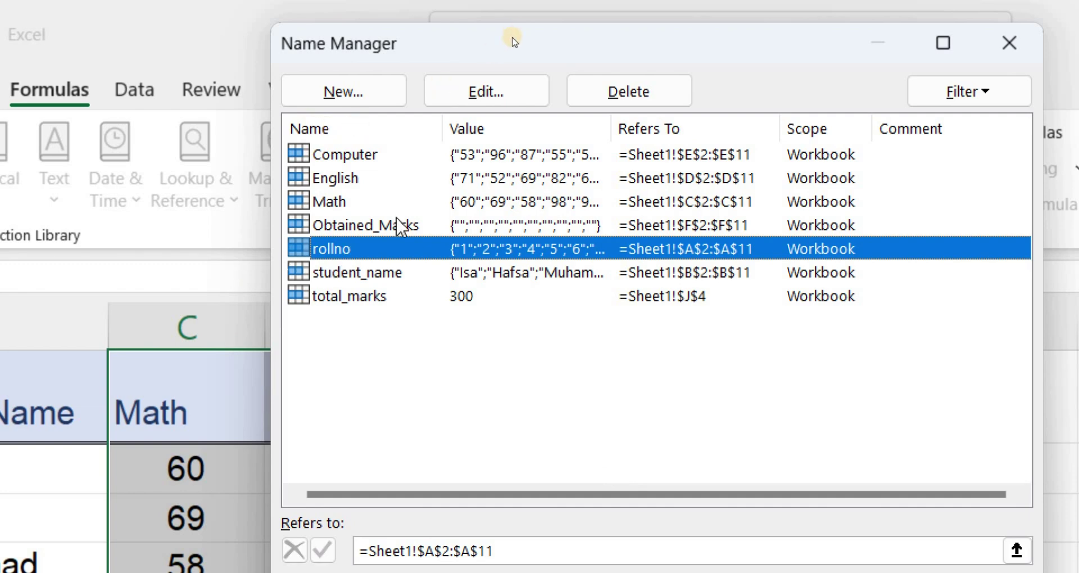
# Delete the rollno name from Name Manager and confirm the deletion.
pyautogui.click(657, 85)
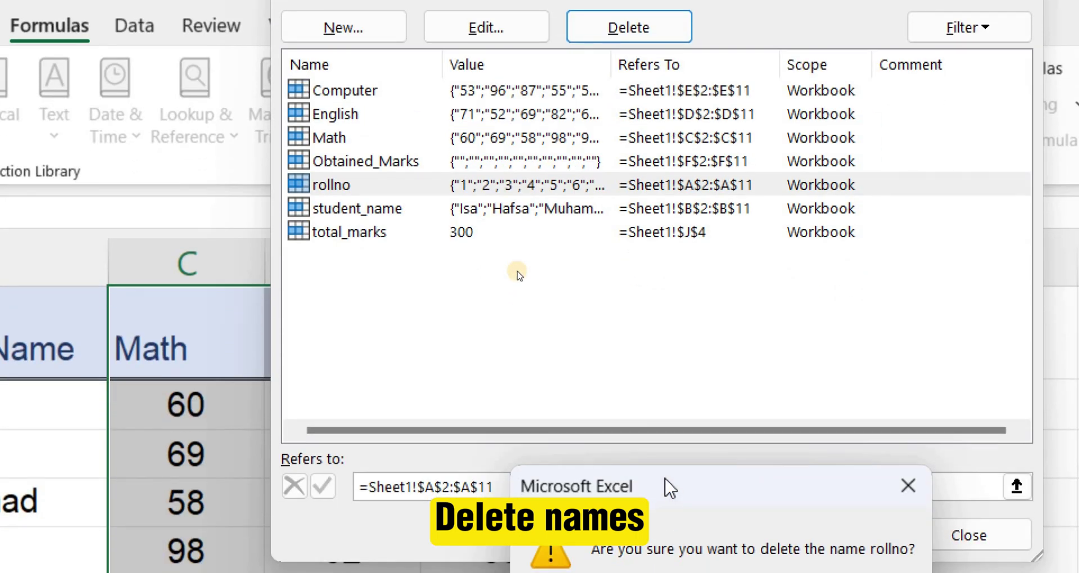
pyautogui.moveTo(669, 488); pyautogui.dragTo(594, 244)
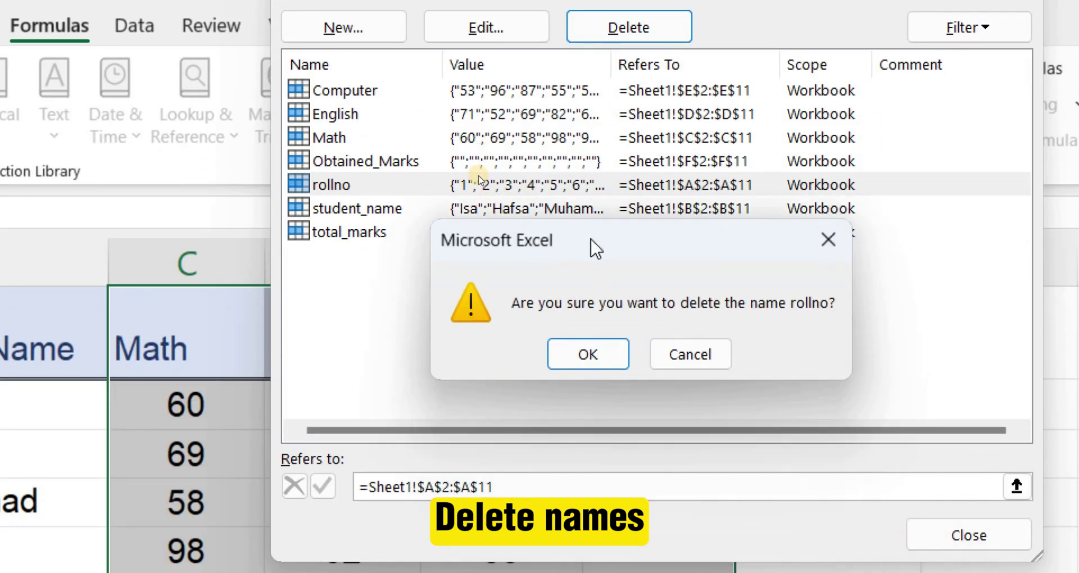
pyautogui.click(586, 356)
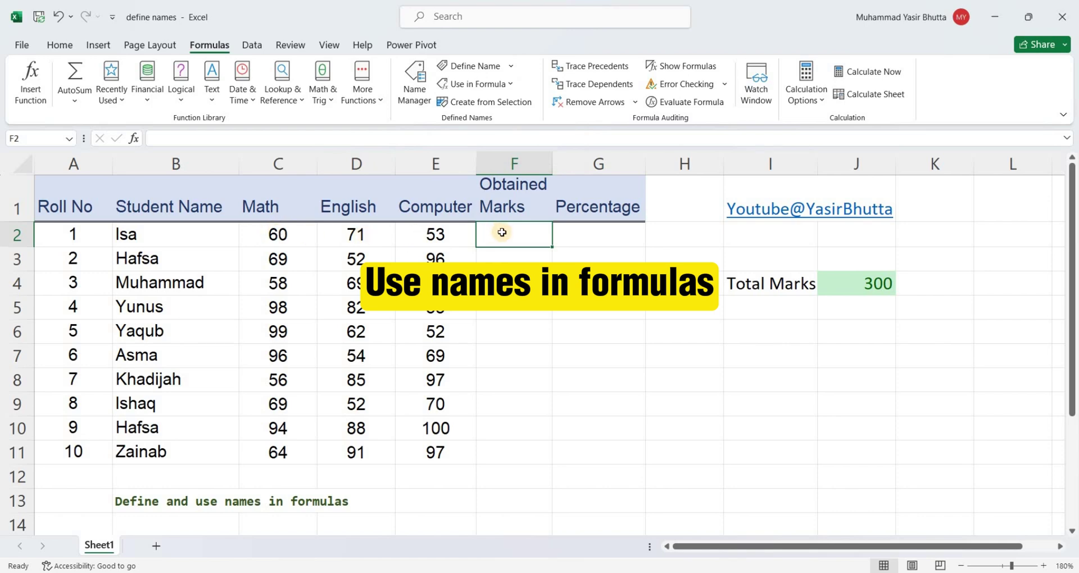
pyautogui.write('=')
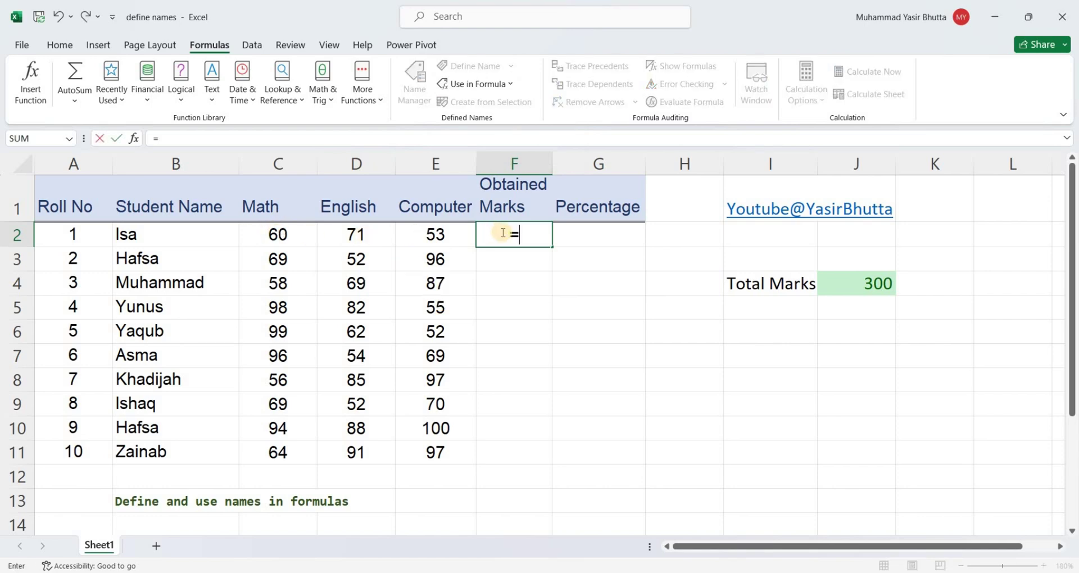
pyautogui.write('c2')
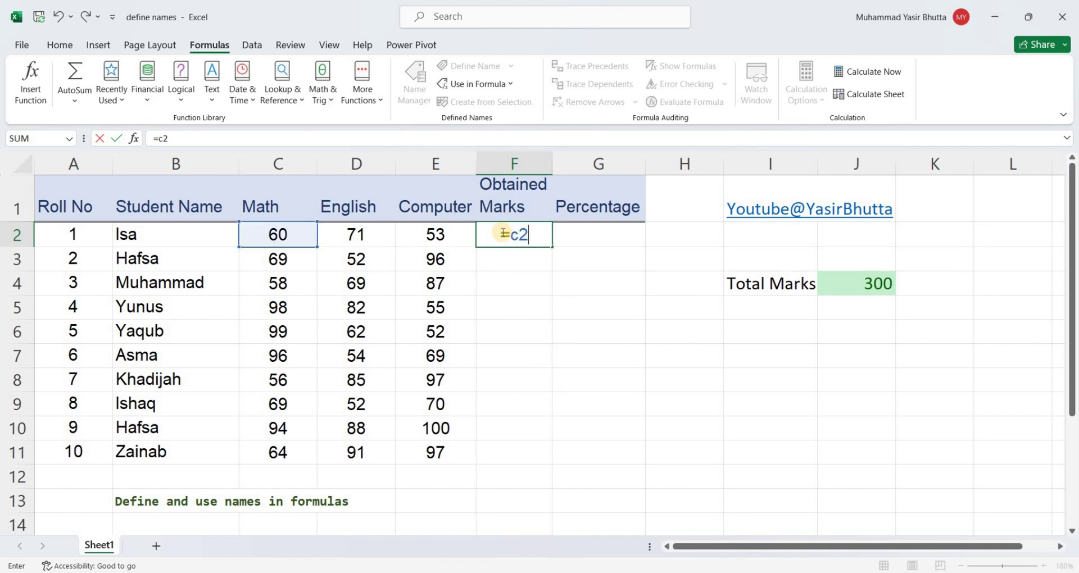
pyautogui.write('+d')
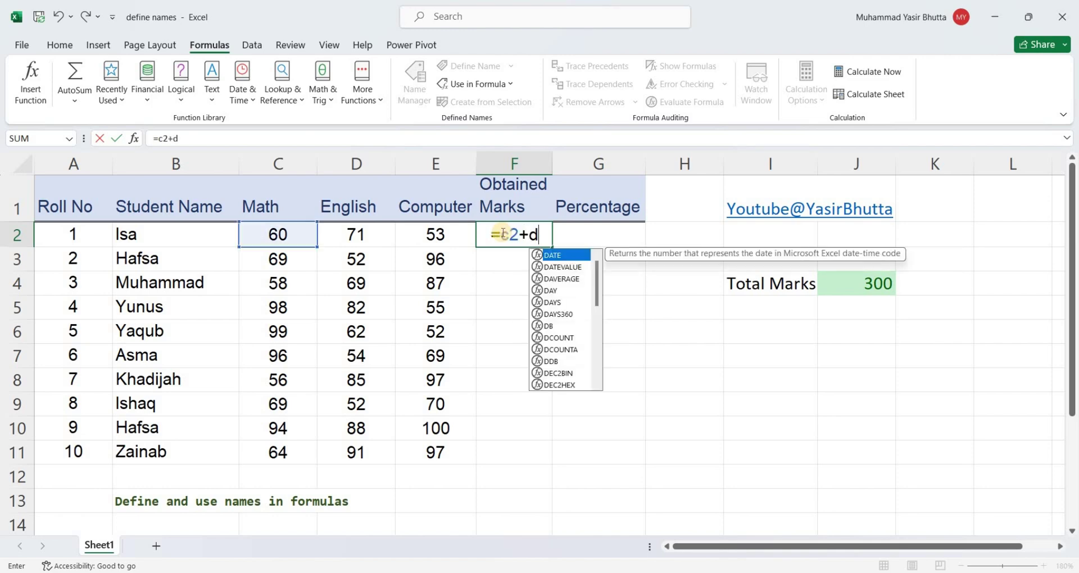
pyautogui.write('2+')
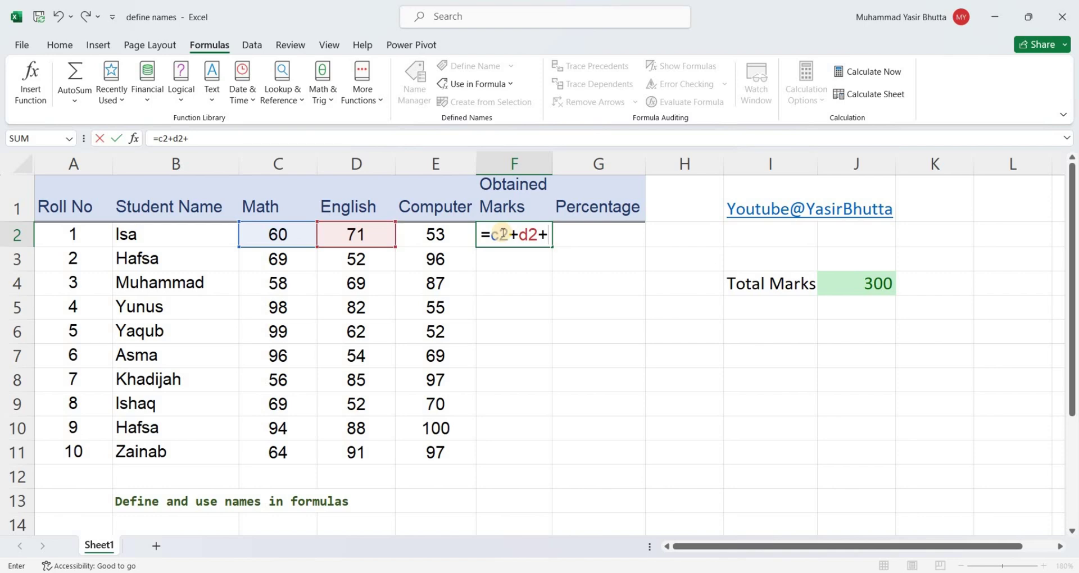
pyautogui.write('e2')
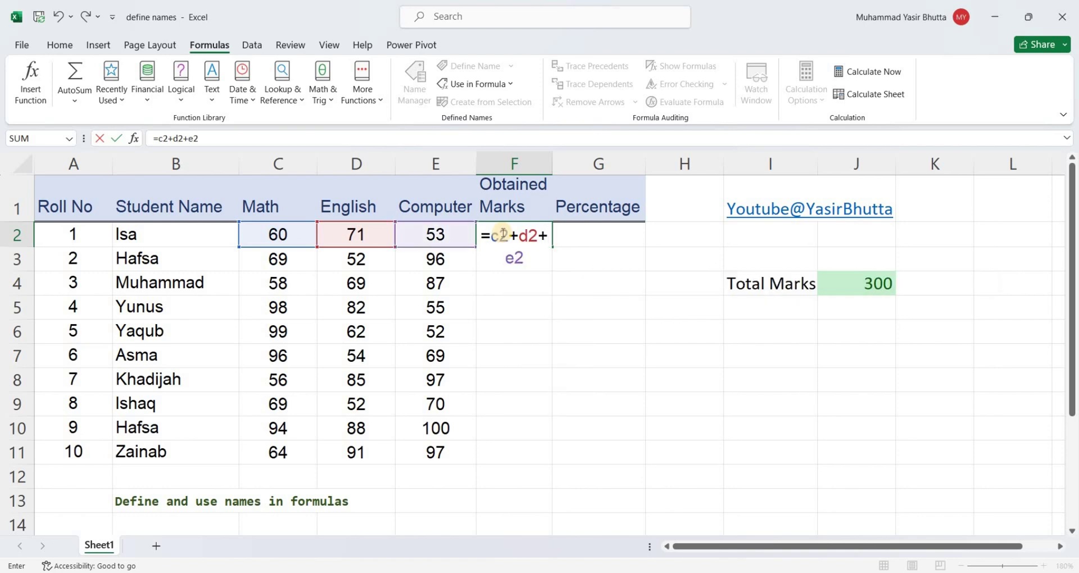
pyautogui.press('Return')
pyautogui.click(502, 233)
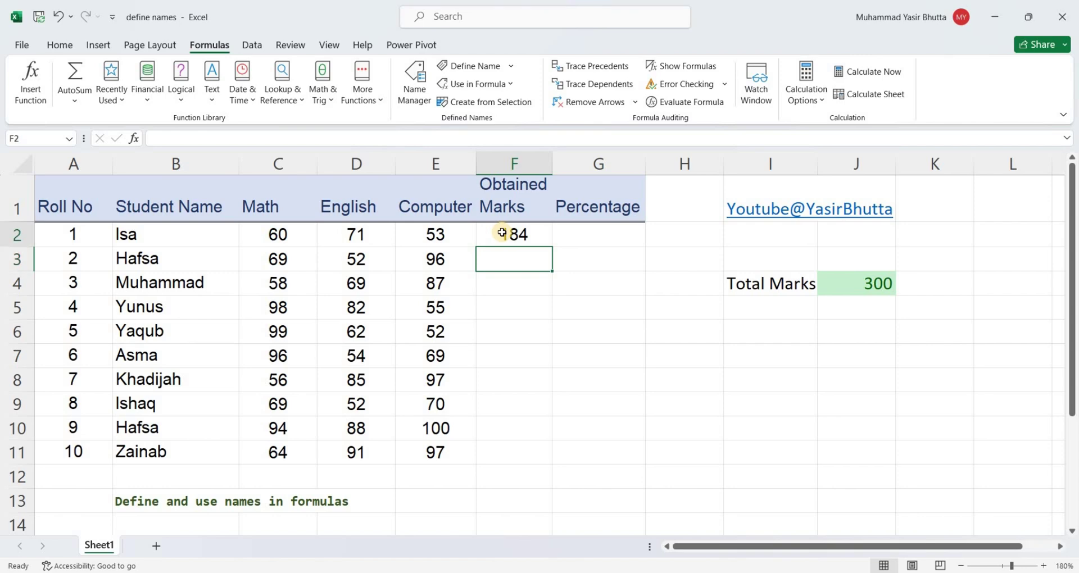
pyautogui.press('Delete')
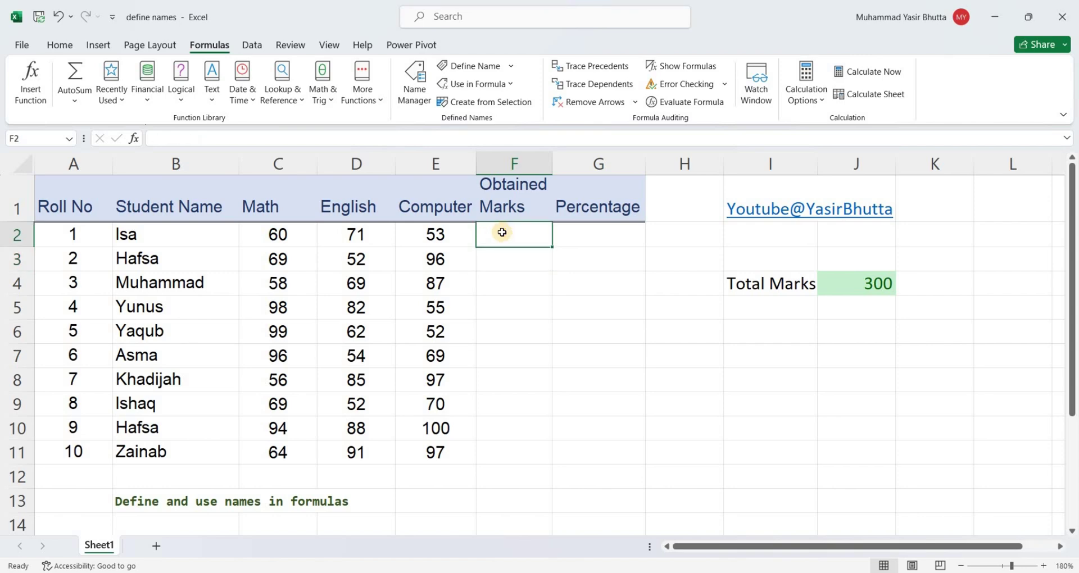
# Enter =Math+English+Computer in F2 so totals fill F2:F11, then check the results.
pyautogui.write('=')
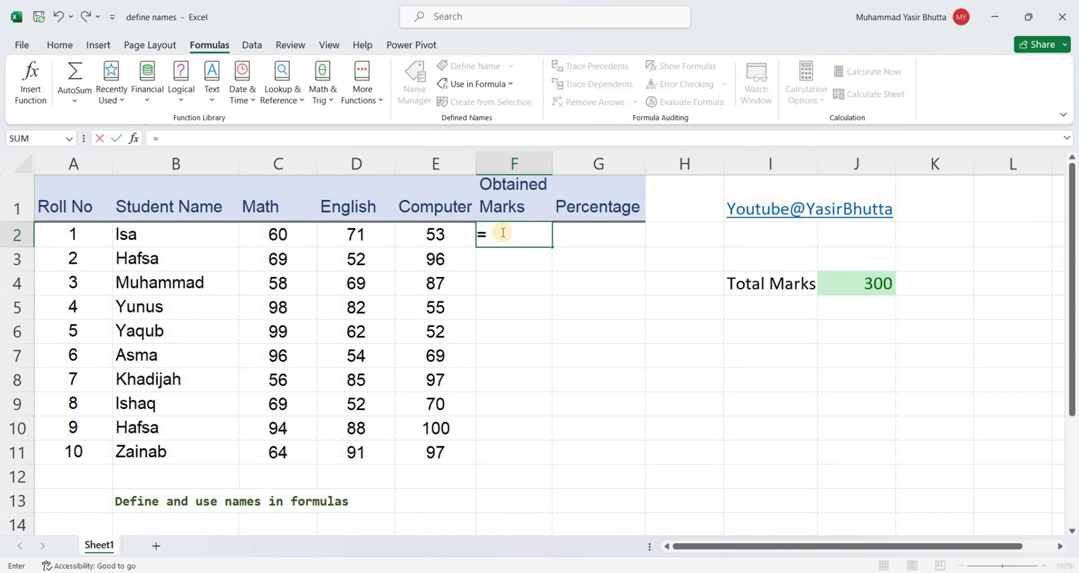
pyautogui.write('mat')
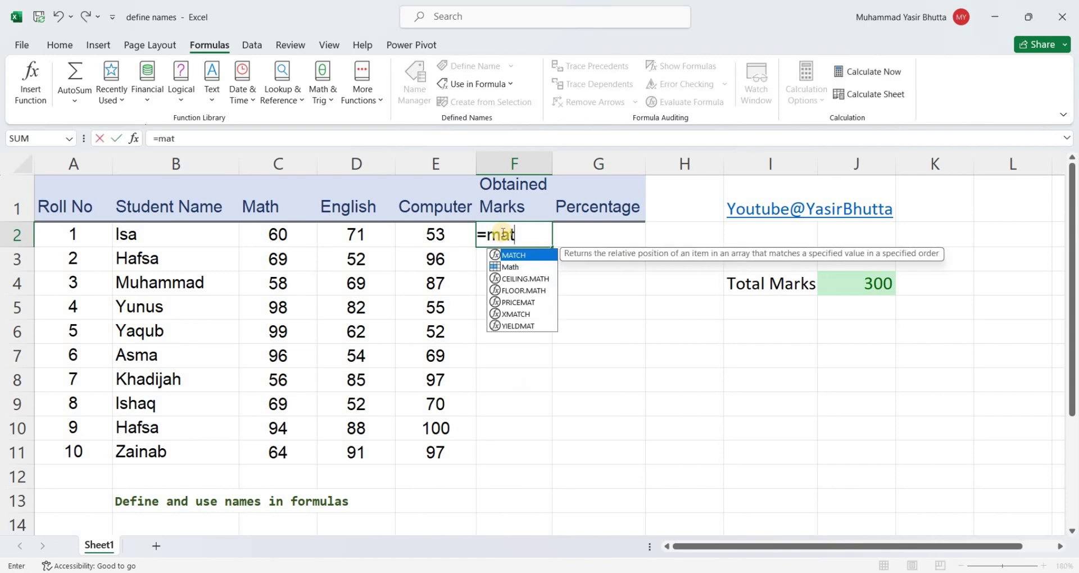
pyautogui.write('h')
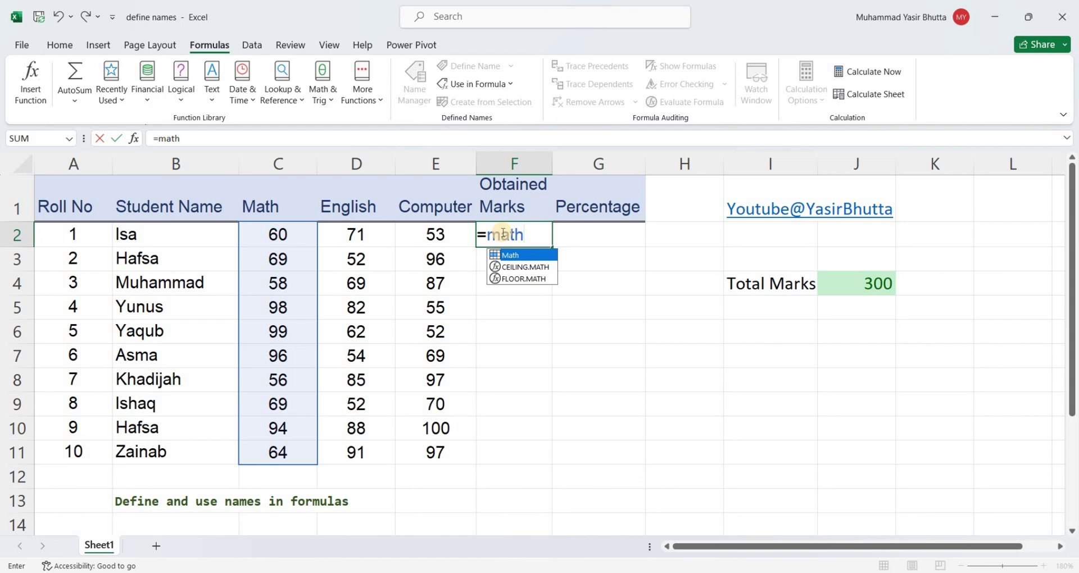
pyautogui.write('+')
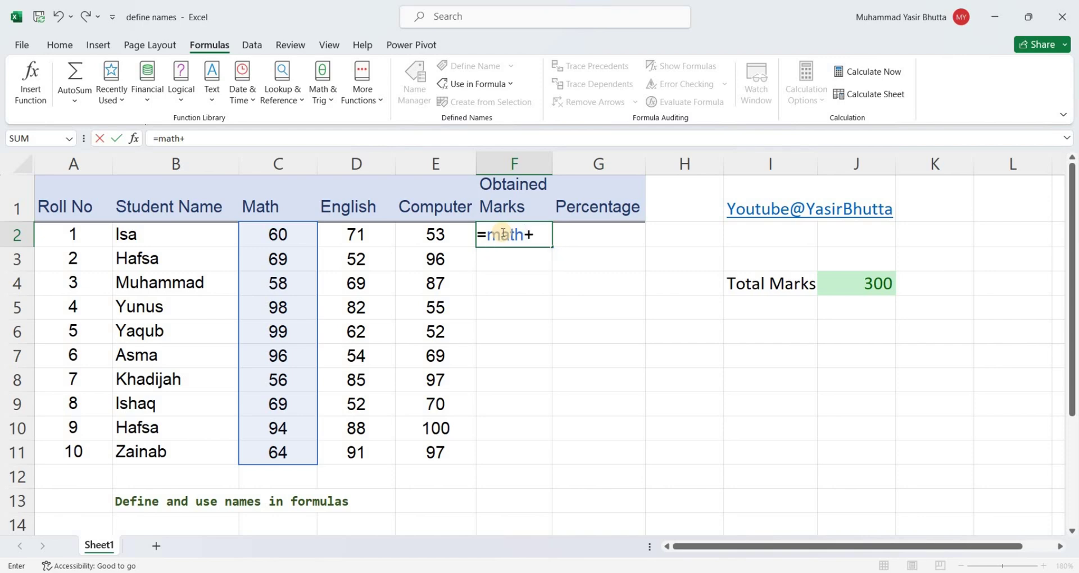
pyautogui.write('eng')
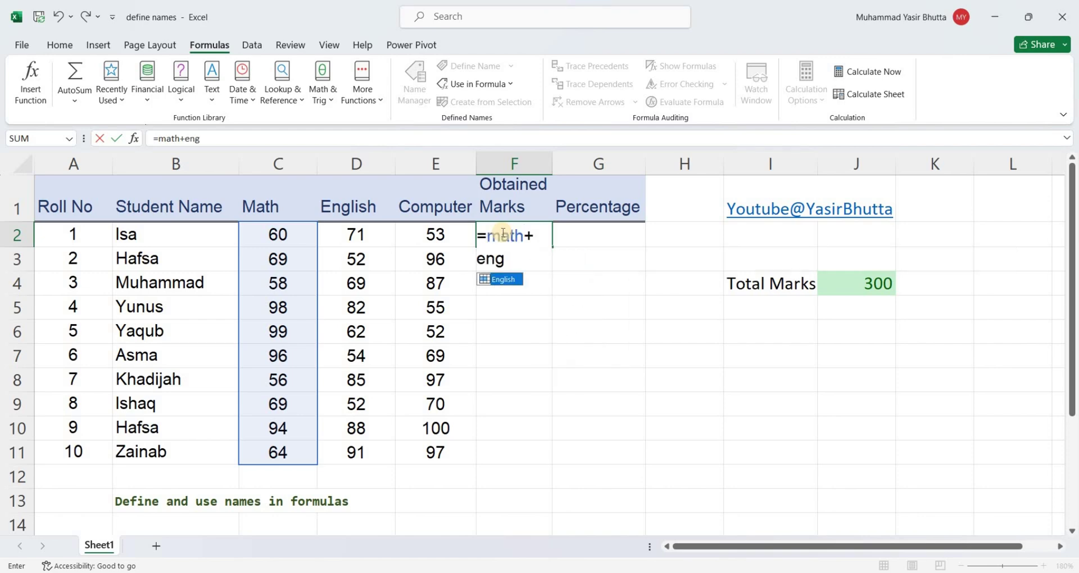
pyautogui.press('Tab')
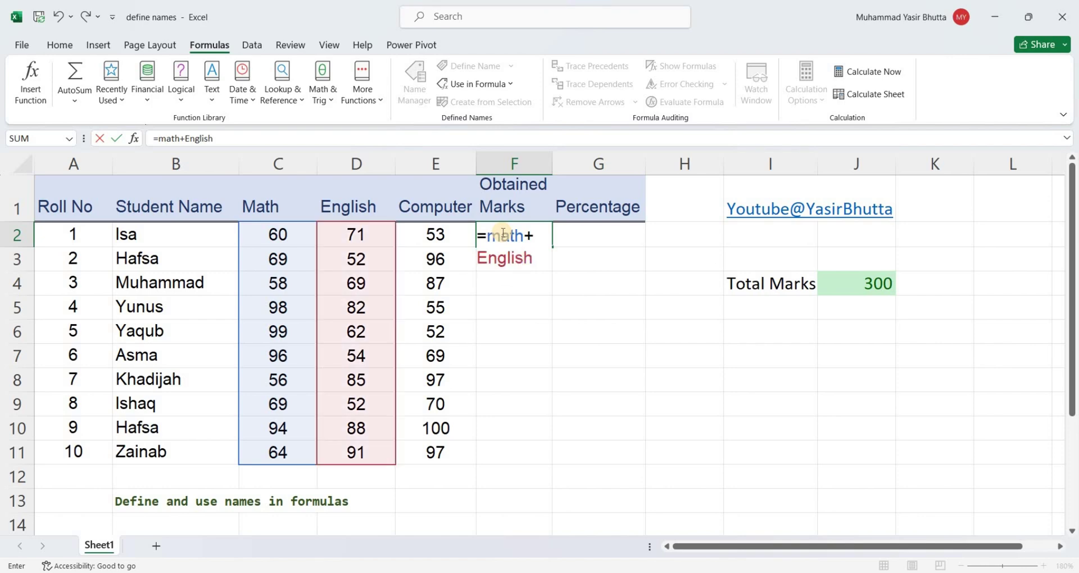
pyautogui.write('+com')
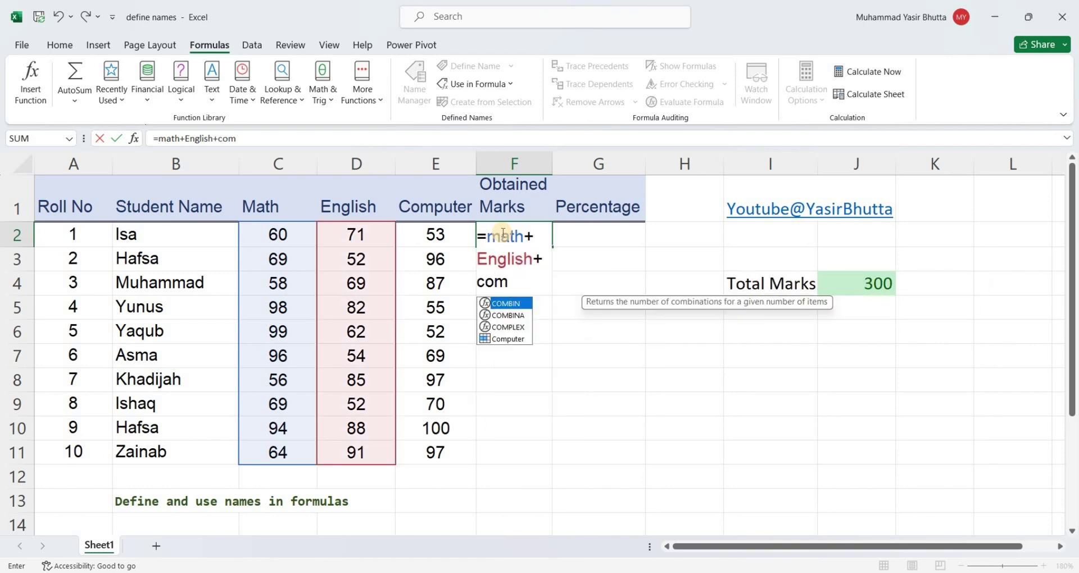
pyautogui.write('p')
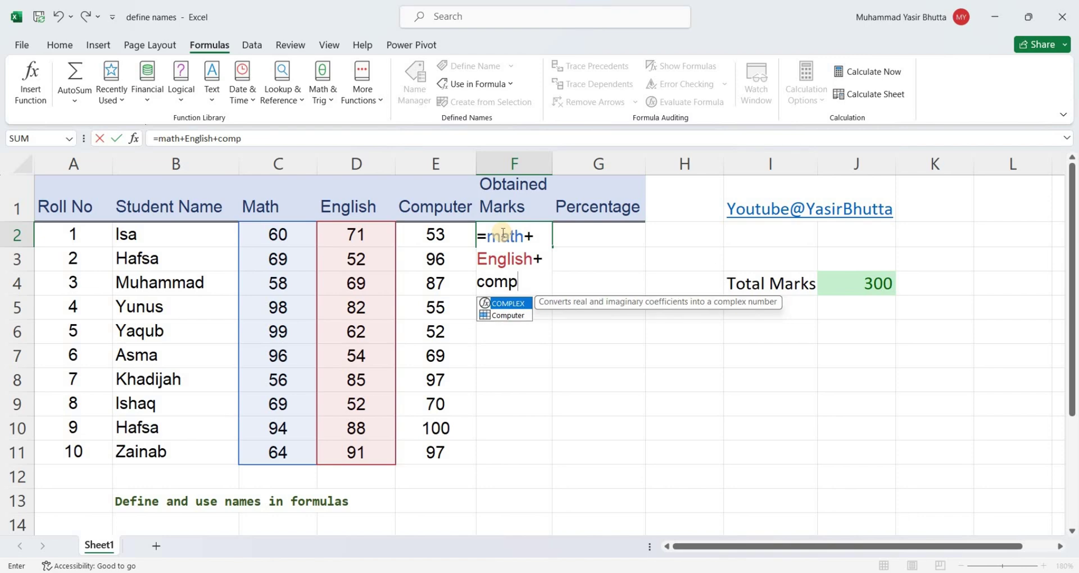
pyautogui.press('Down')
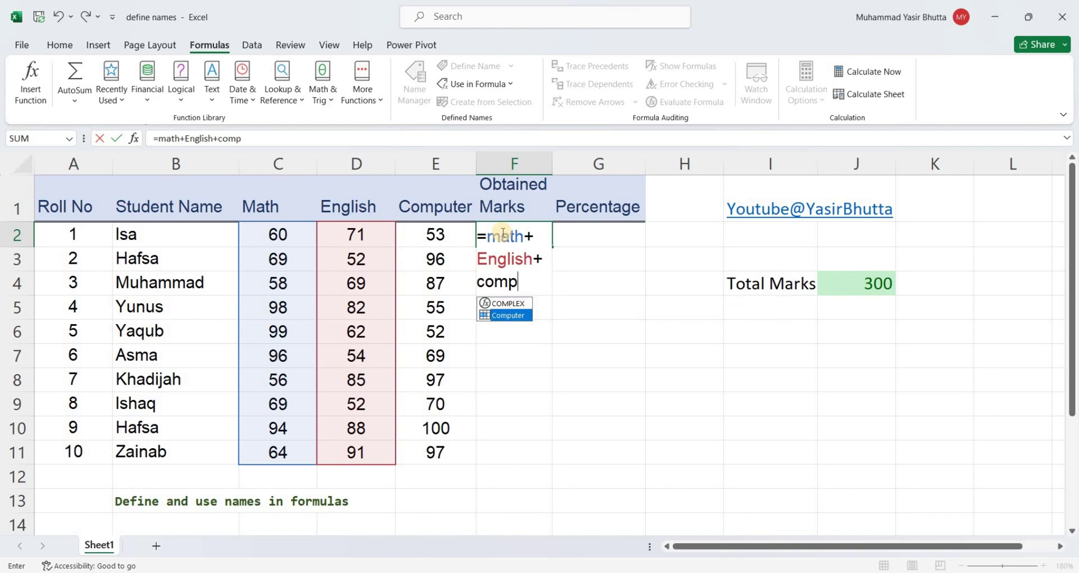
pyautogui.press('Tab')
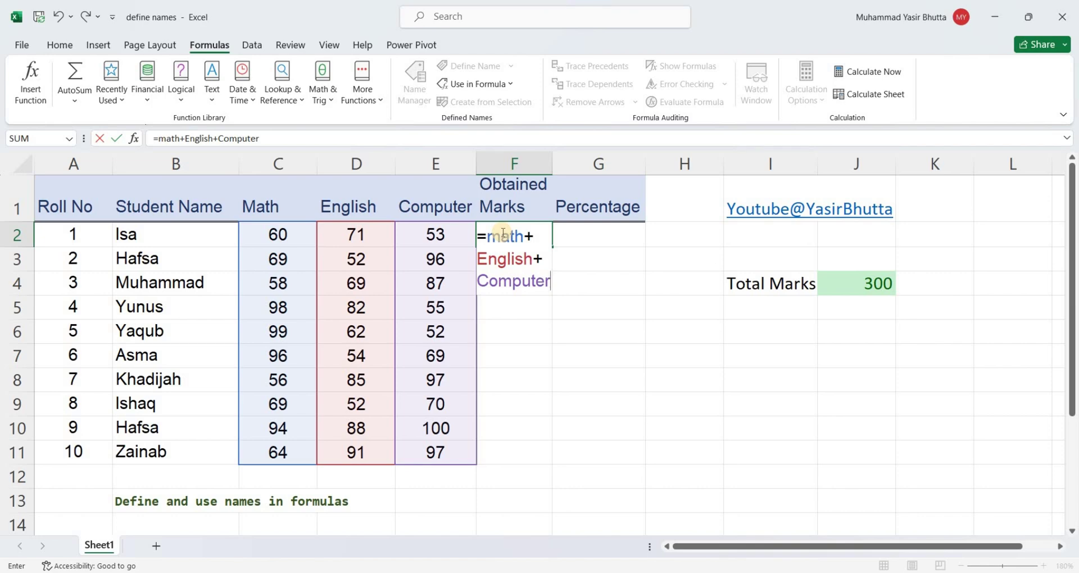
pyautogui.press('Return')
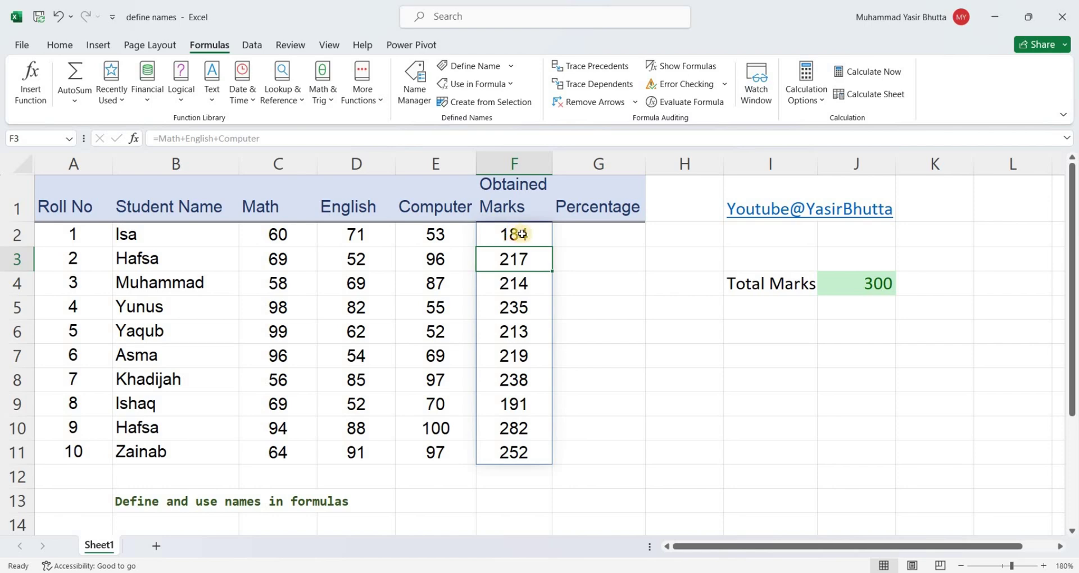
pyautogui.press('Down')
pyautogui.press('Down')
pyautogui.press('Down')
pyautogui.press('Down')
pyautogui.press('Down')
pyautogui.press('Down')
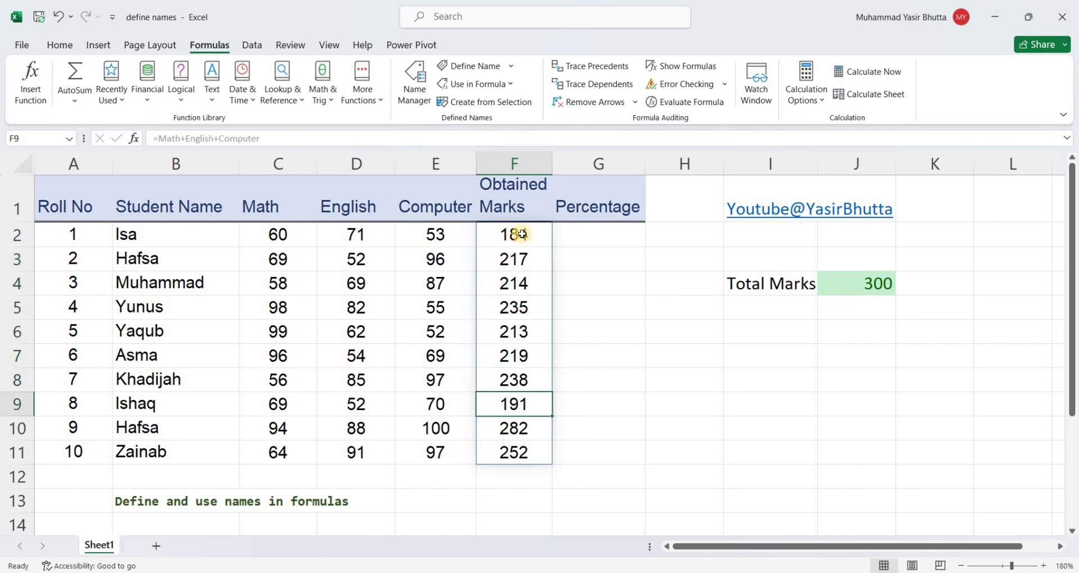
pyautogui.press('Down')
pyautogui.press('Down')
pyautogui.press('Down')
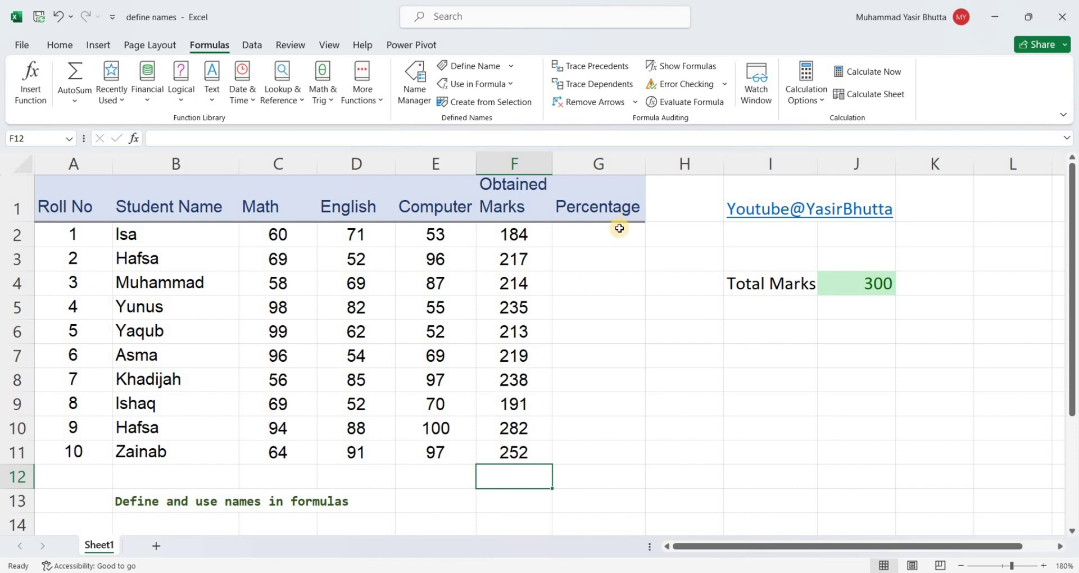
# Enter =Obtained_Marks/total_marks in G2 to compute every student's percentage.
pyautogui.click(619, 228)
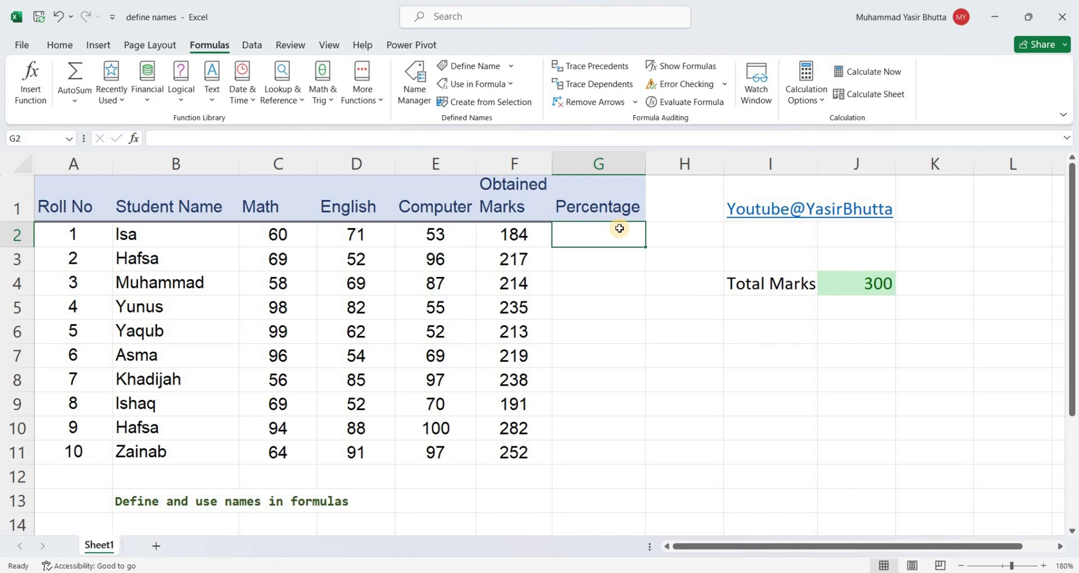
pyautogui.write('=')
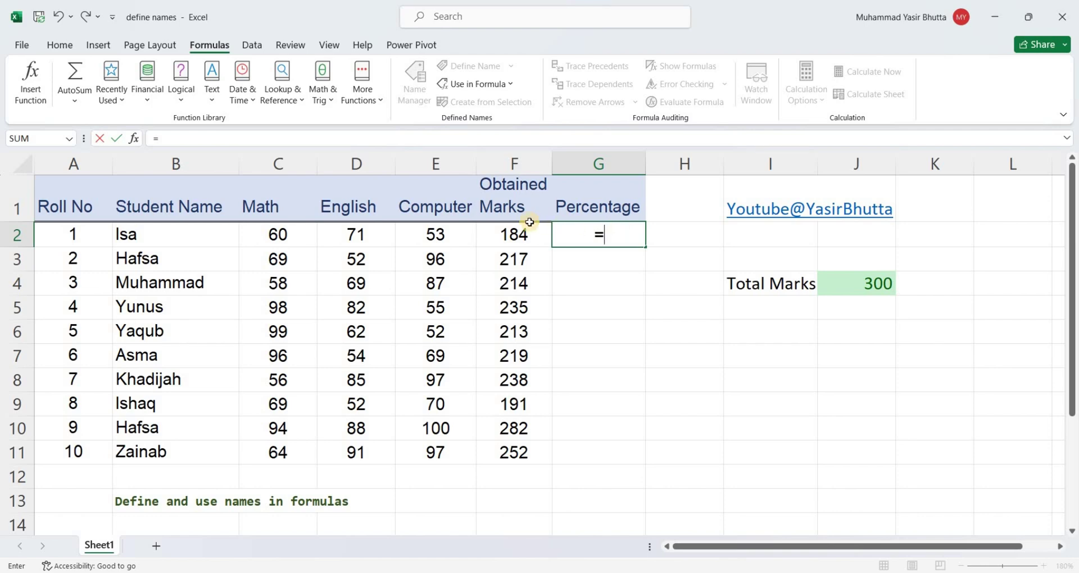
pyautogui.write('ob')
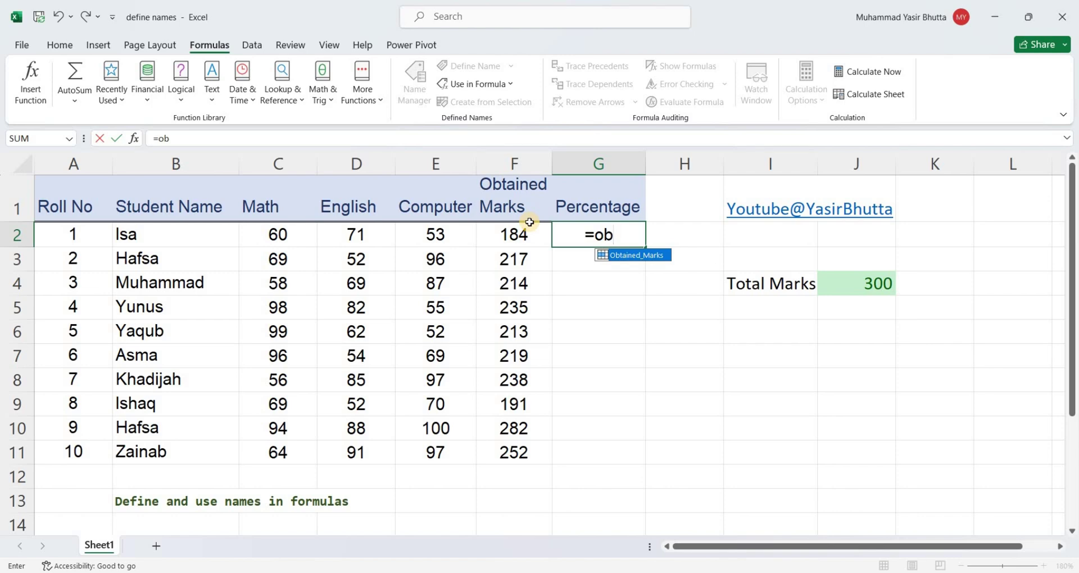
pyautogui.press('Tab')
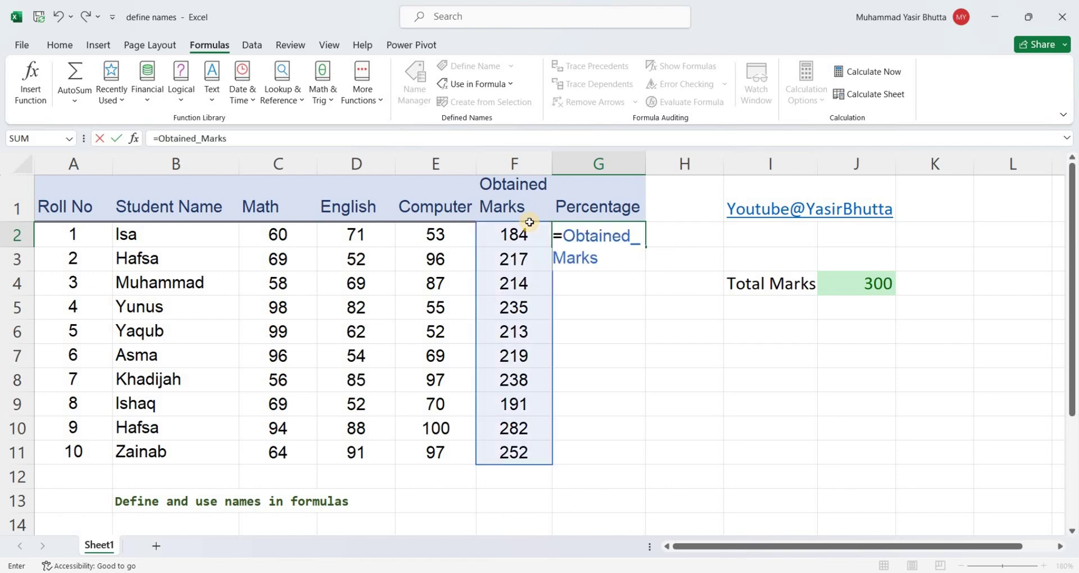
pyautogui.write('/')
pyautogui.write('to')
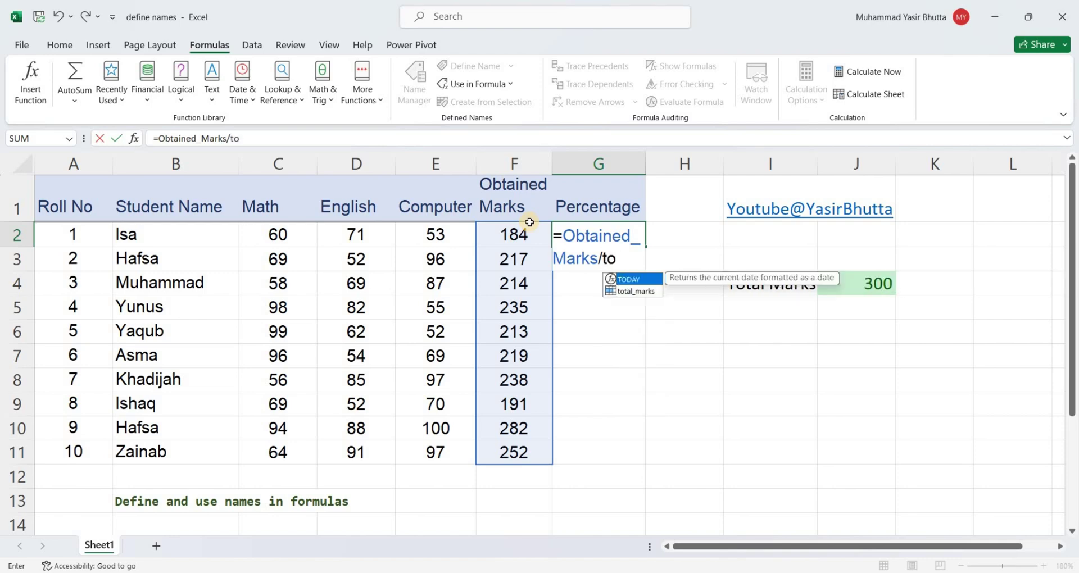
pyautogui.write('a')
pyautogui.press('BackSpace')
pyautogui.write('t')
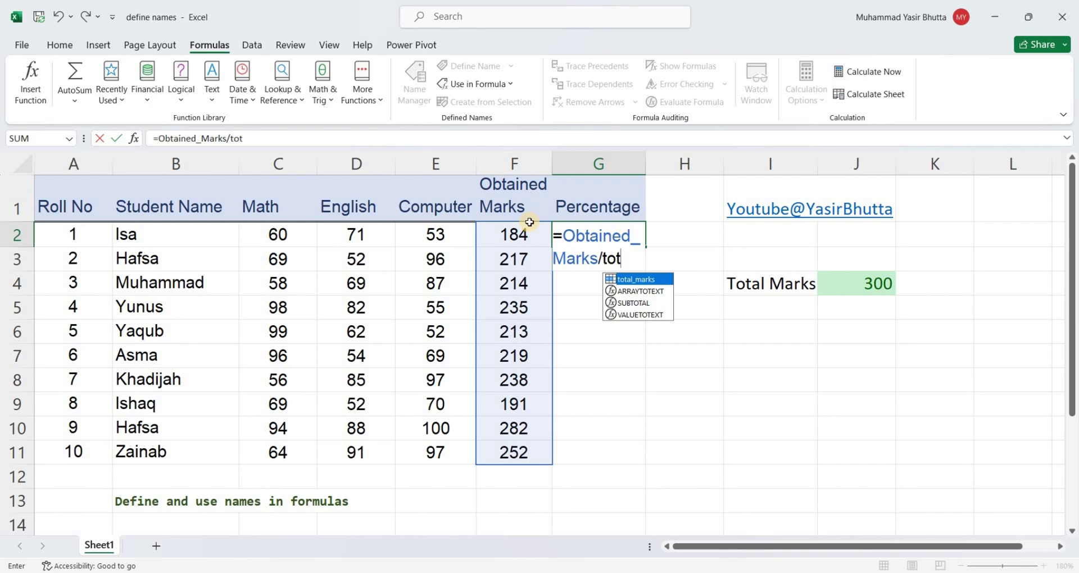
pyautogui.press('Tab')
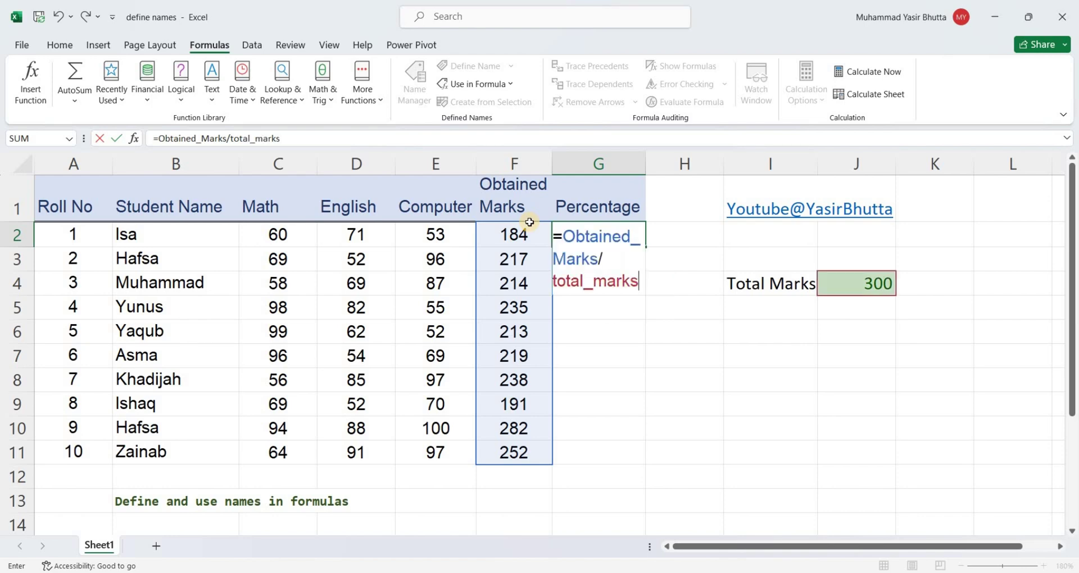
pyautogui.press('Return')
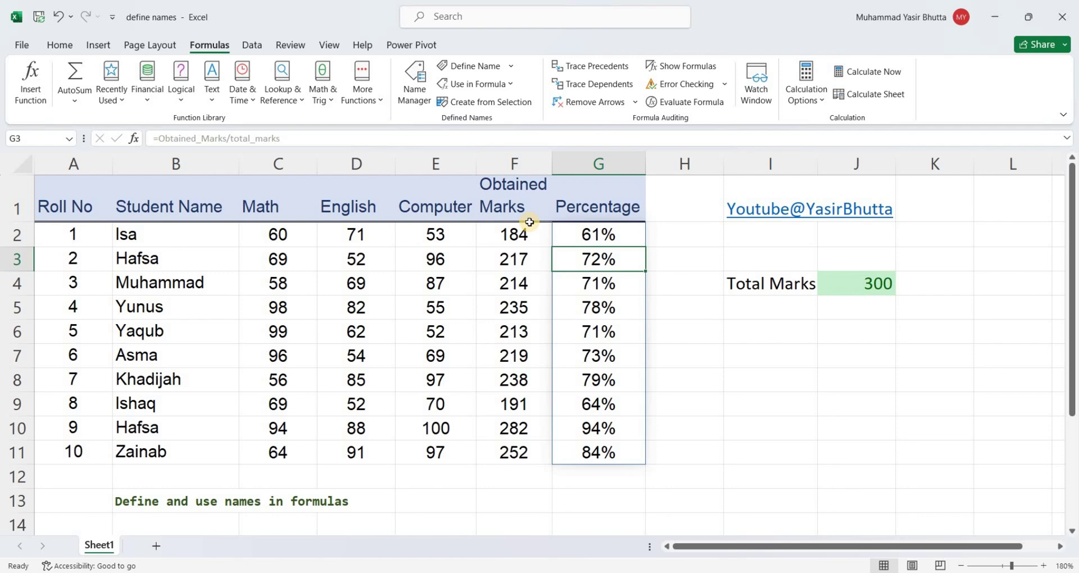
pyautogui.click(604, 235)
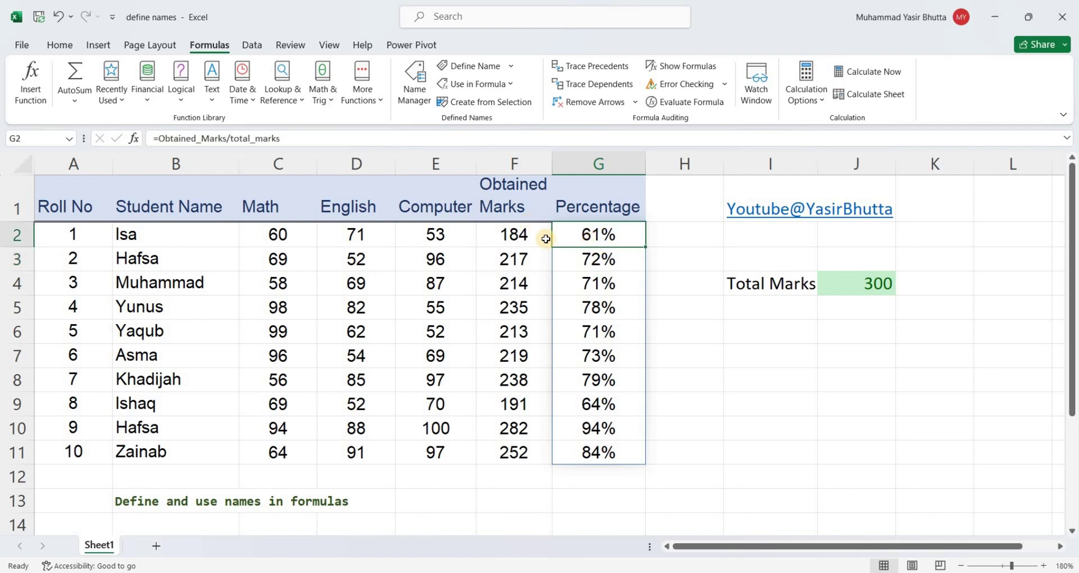
pyautogui.click(60, 45)
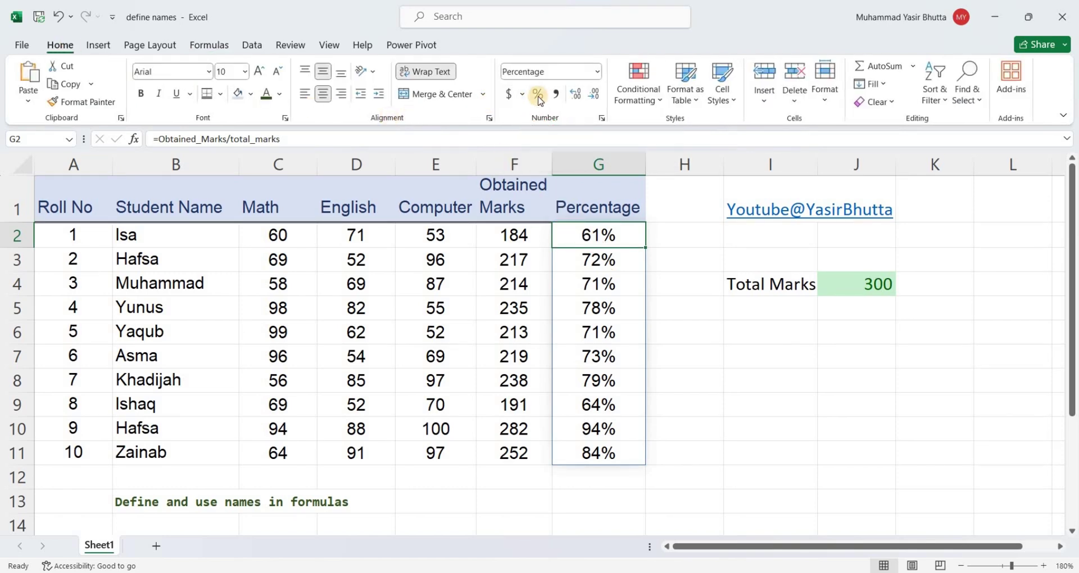
pyautogui.click(538, 96)
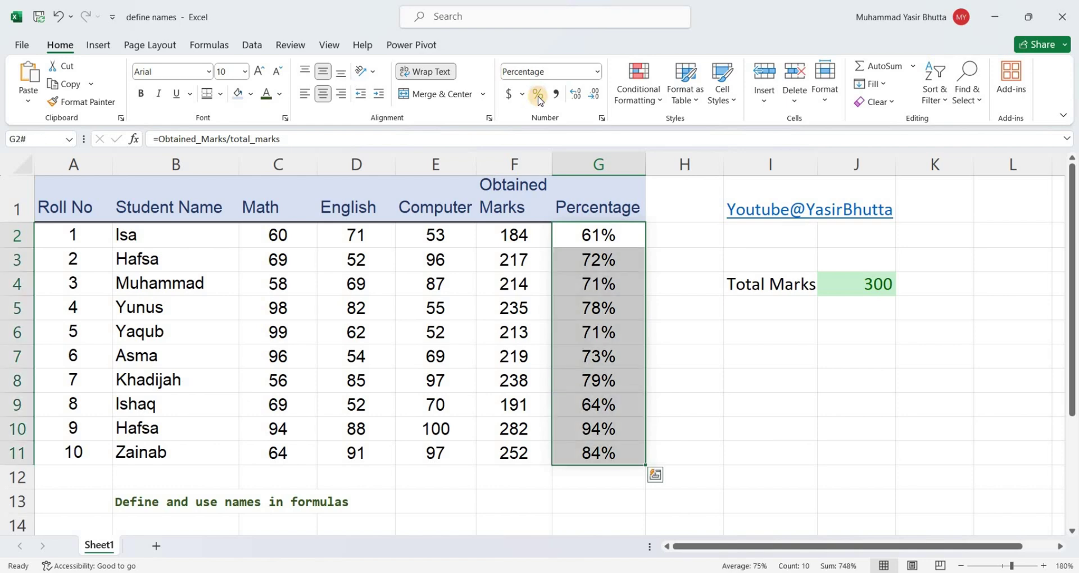